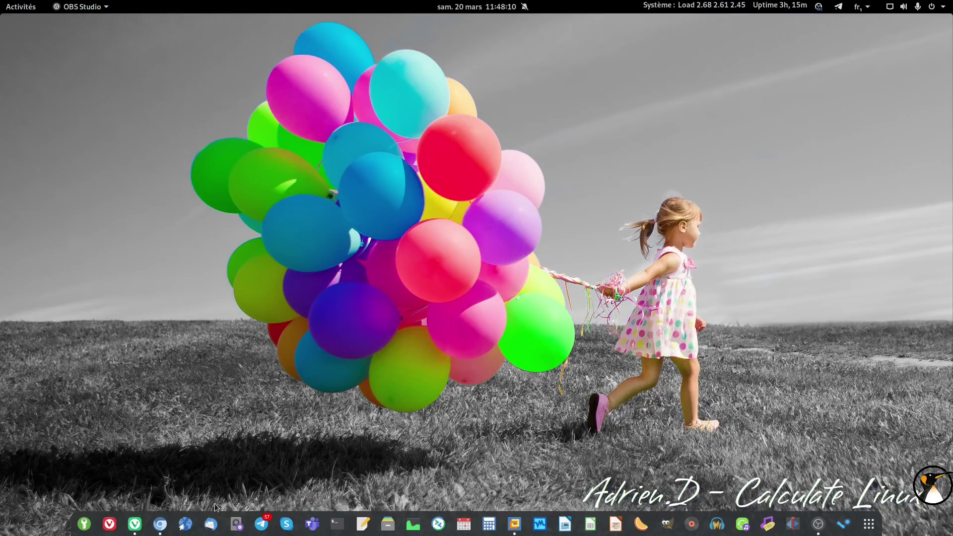
Step: Open a private browsing window in the Web browser and reposition and widen it
right_click(186, 516)
left_click(188, 464)
double_click(794, 28)
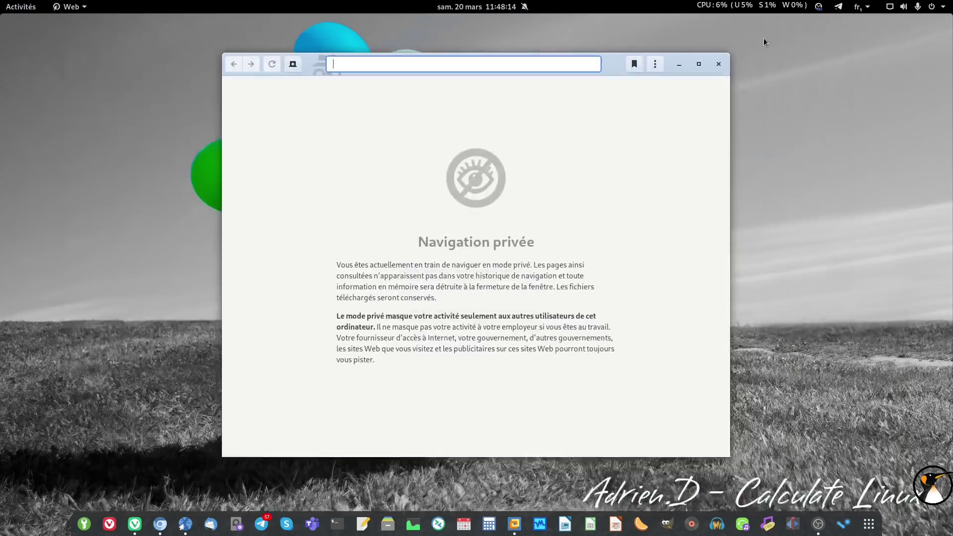
left_click_drag(732, 95, 848, 95)
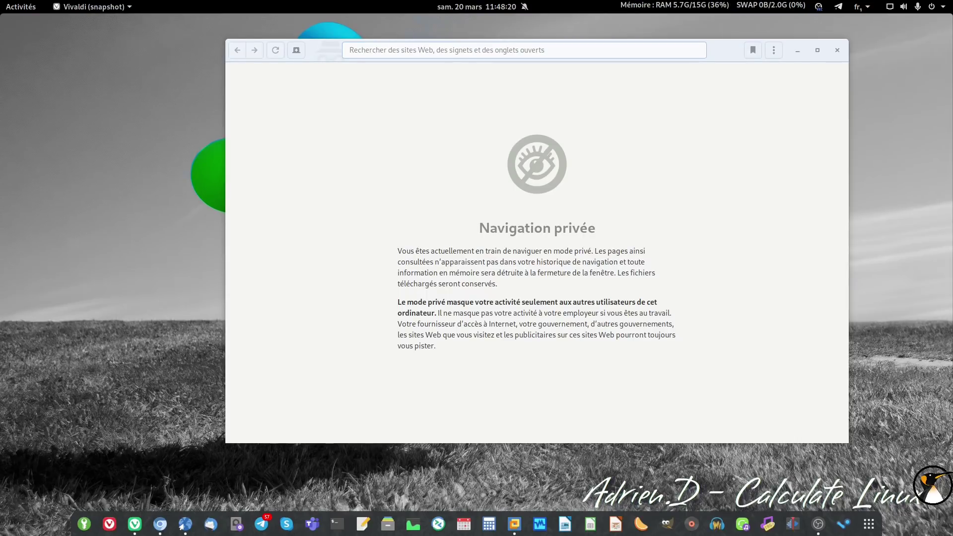
right_click(491, 50)
left_click(512, 132)
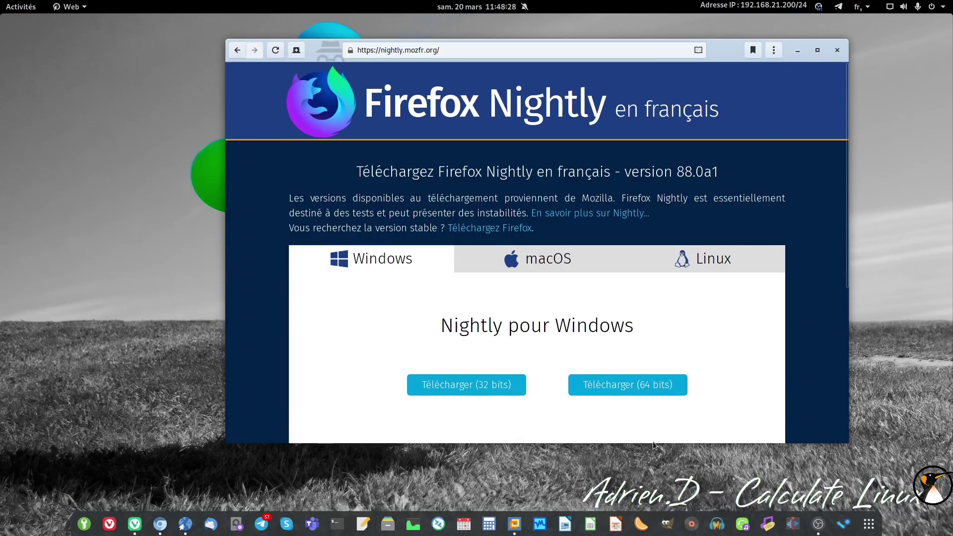
left_click_drag(653, 443, 646, 501)
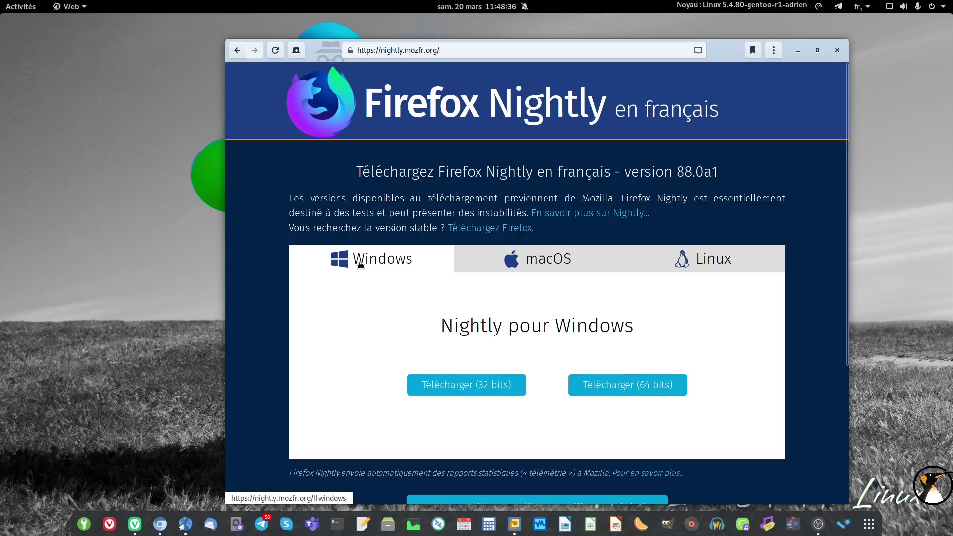
Step: Download the 64-bit tar.bz2 build of Firefox Nightly for Linux
left_click(543, 262)
left_click(705, 259)
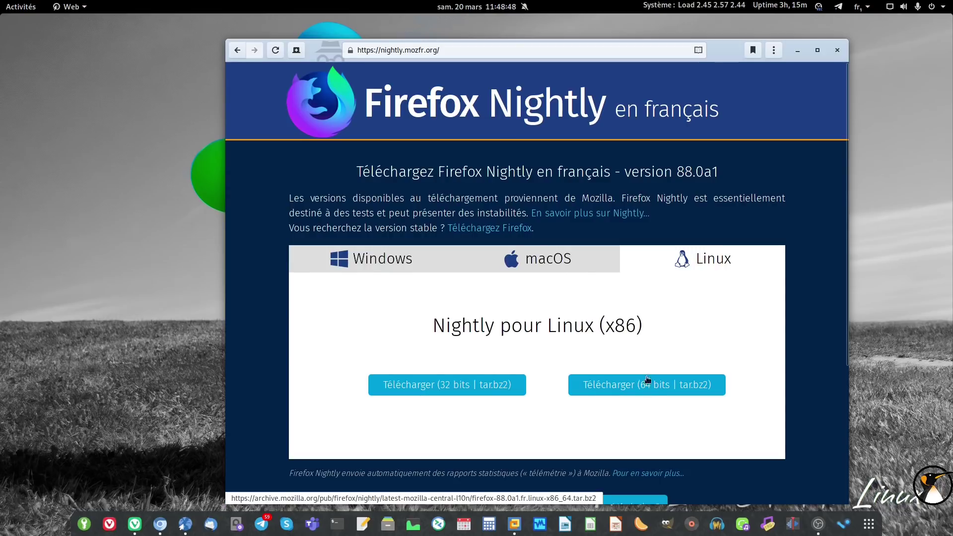
left_click(655, 394)
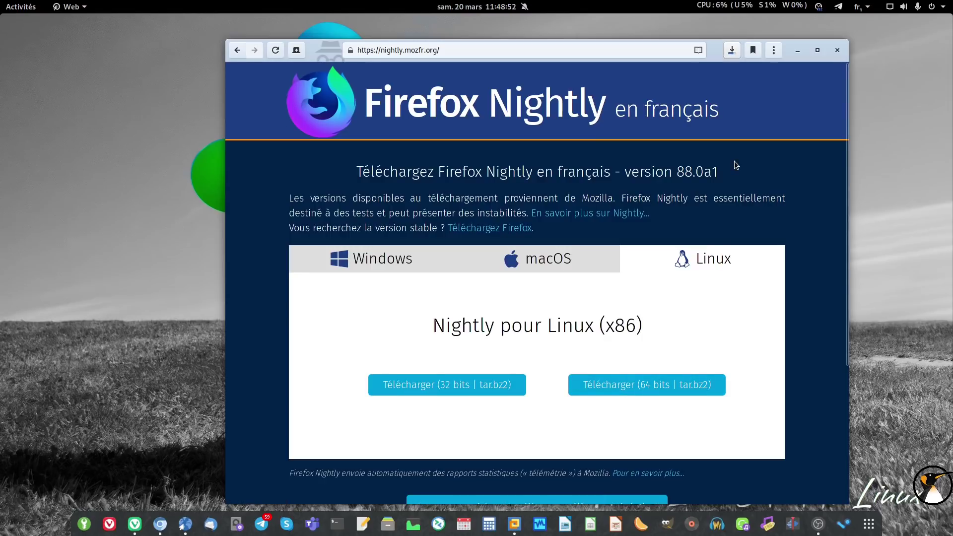
Step: Show the downloaded Nightly archive in its folder and minimize the browser window
left_click(736, 52)
left_click(798, 83)
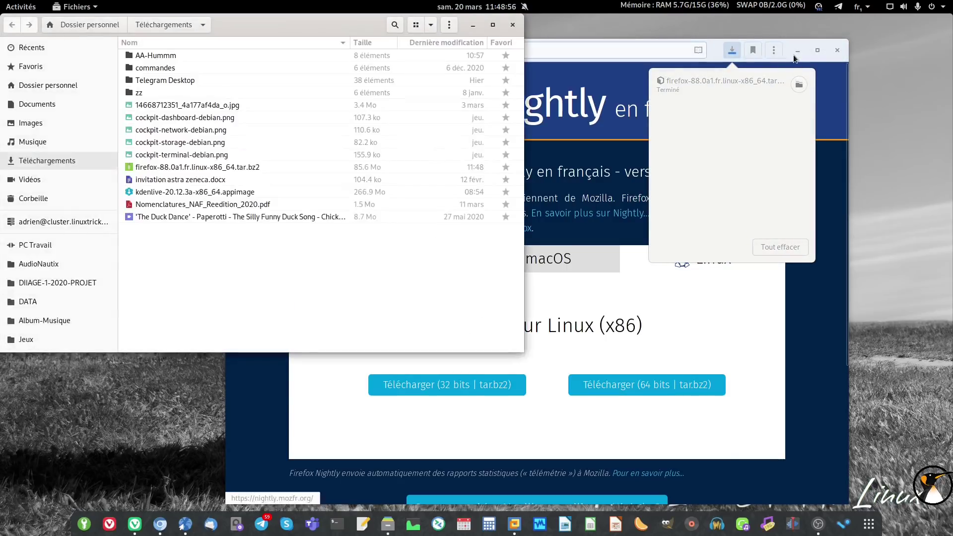
left_click(793, 54)
left_click(798, 50)
Step: Move the file manager window to mid-screen and extract firefox-88.0a1.fr.linux-x86_64.tar.bz2 into the current folder
left_click_drag(282, 35, 546, 70)
right_click(428, 207)
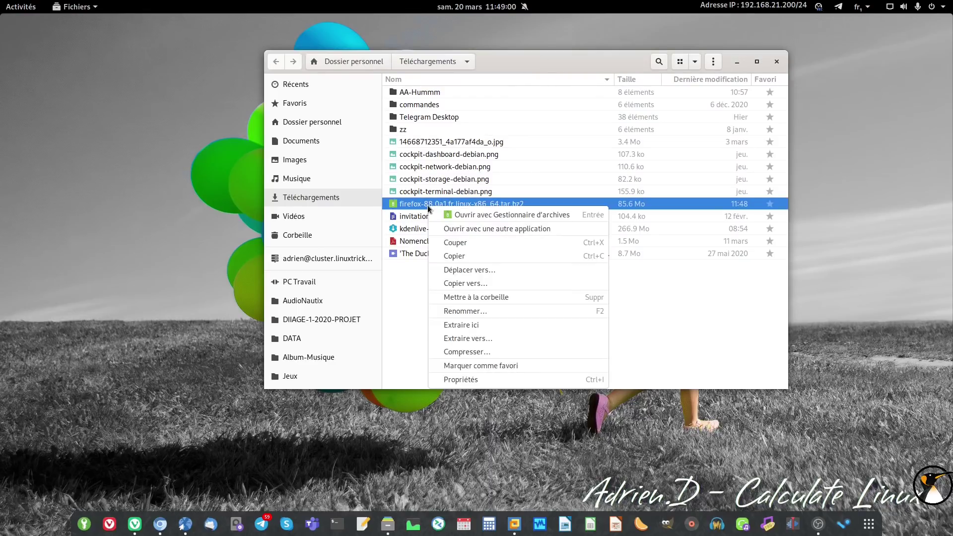
left_click(468, 326)
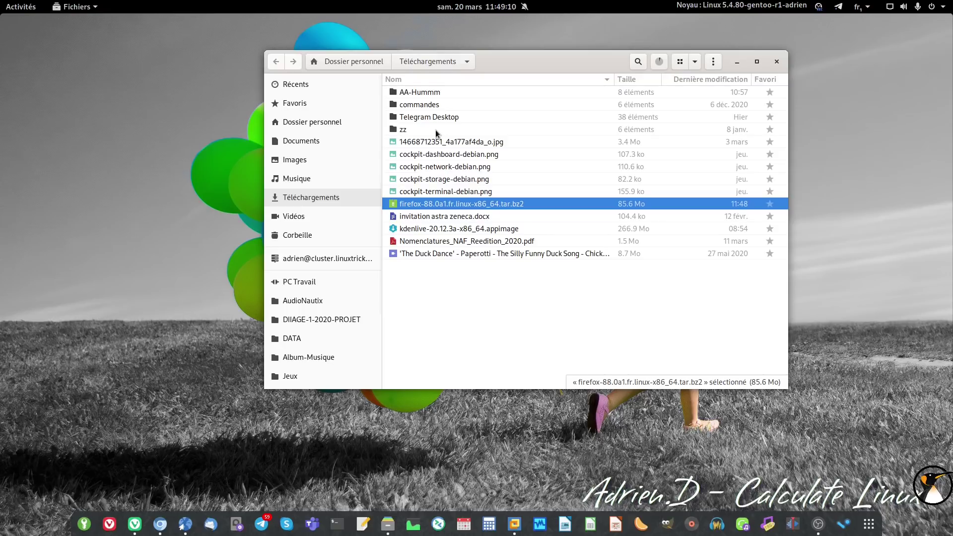
Step: Launch the firefox executable from the extracted archive's firefox folder and continue past the new-profile notice
double_click(439, 117)
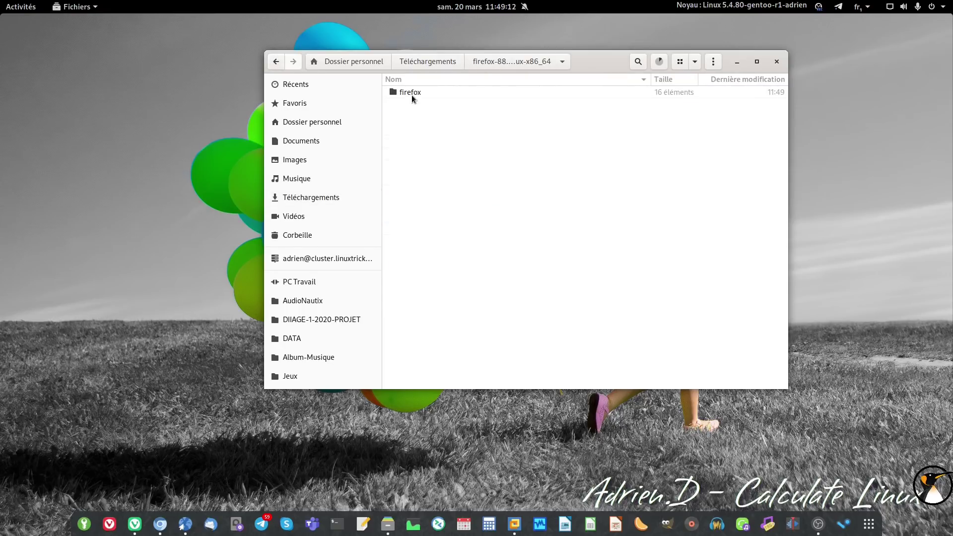
double_click(411, 93)
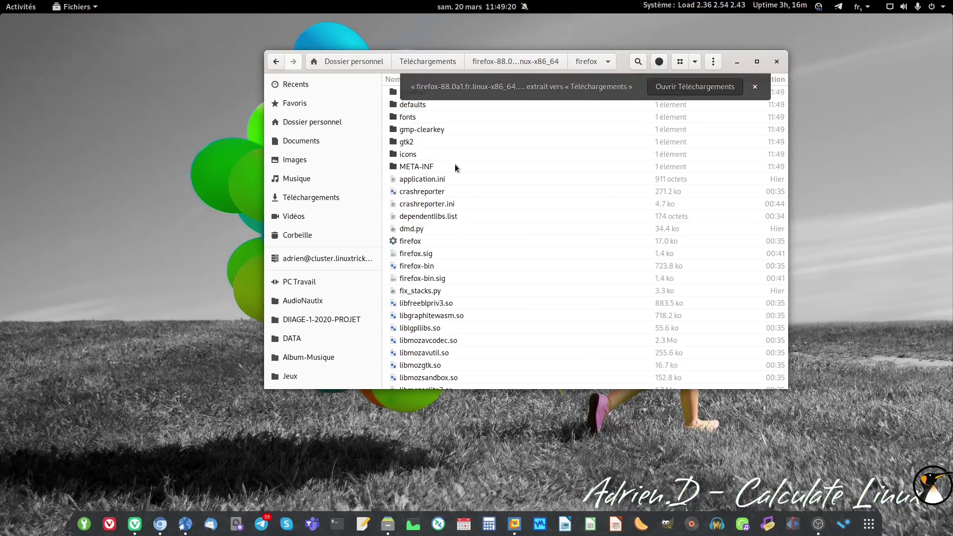
double_click(425, 241)
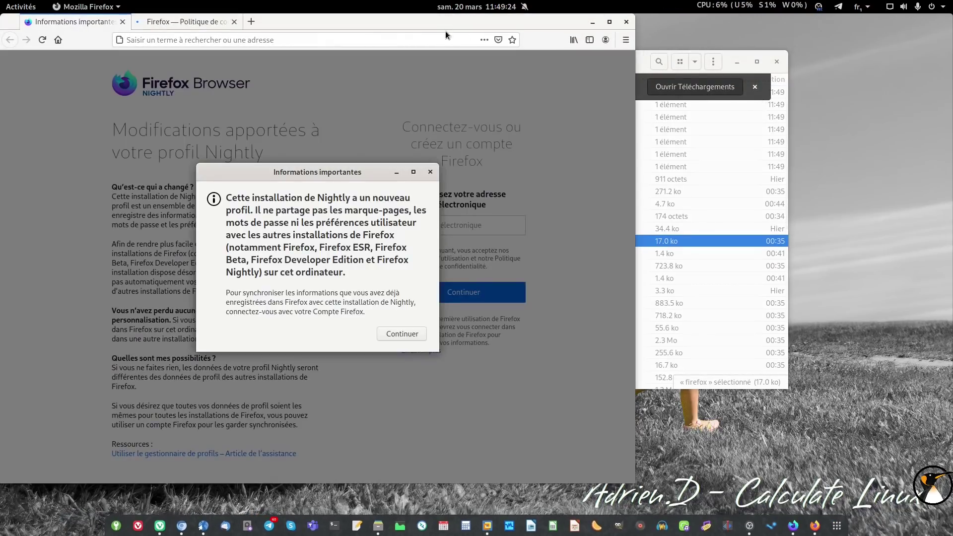
left_click(395, 328)
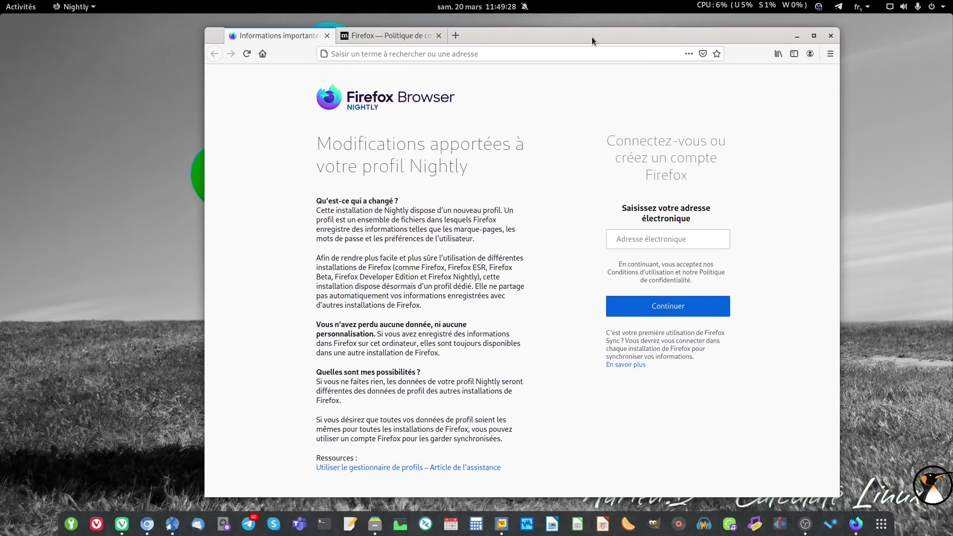
Step: Open a new tab in Nightly and dismiss the offer to make it the default browser
left_click(830, 52)
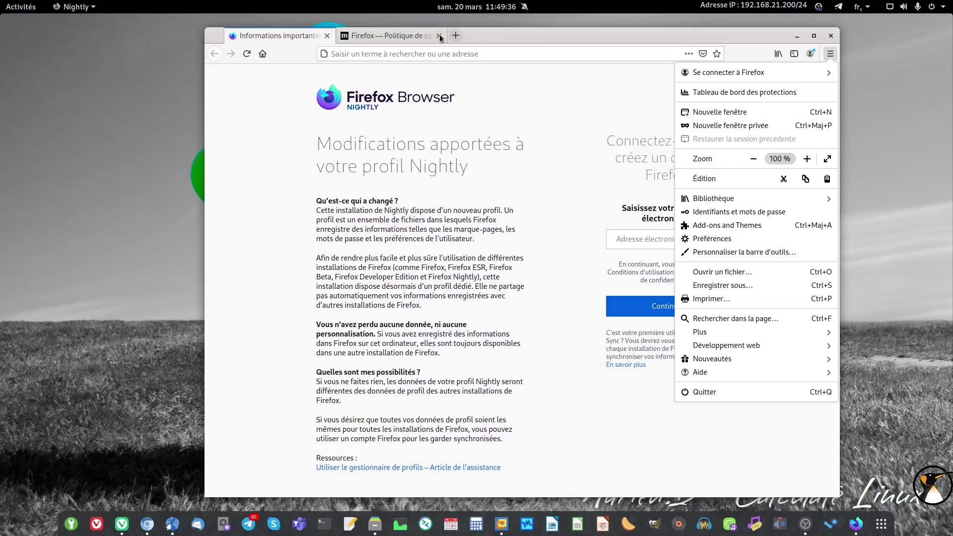
left_click(456, 36)
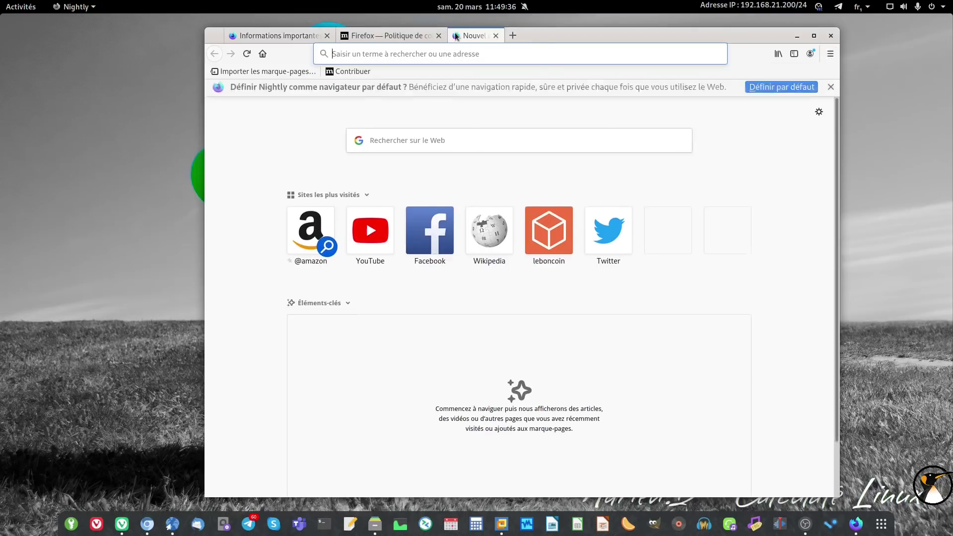
left_click(831, 88)
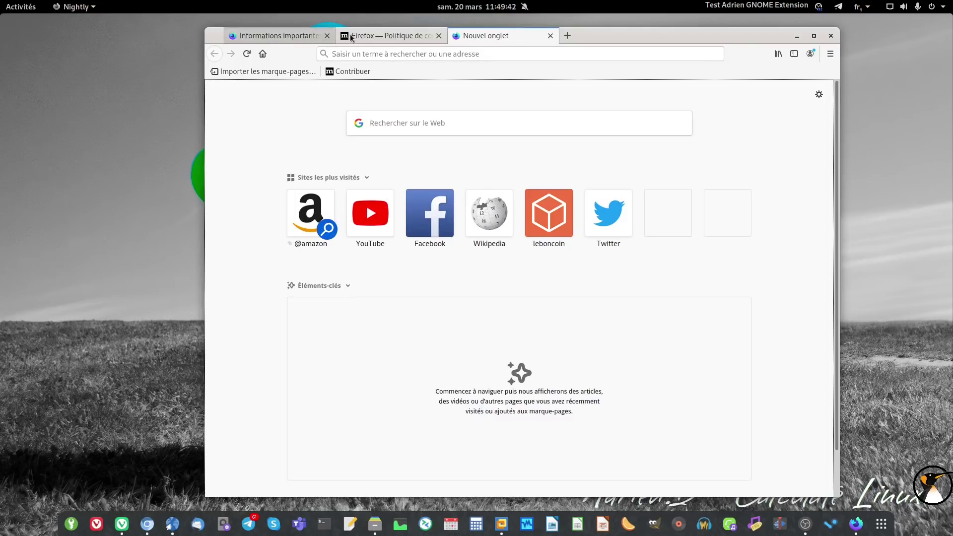
Step: Open about:config, accept the risk warning and list all the advanced preferences
left_click(502, 54)
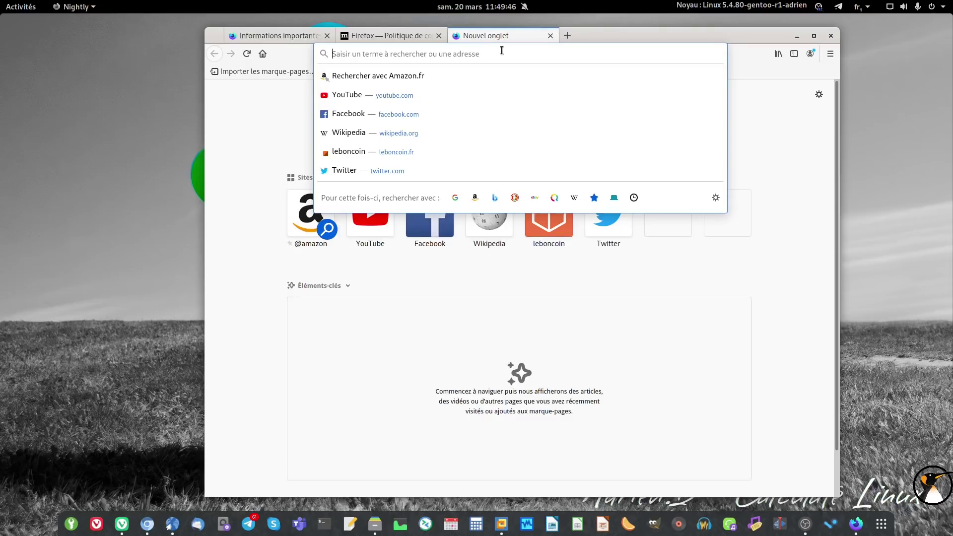
type("about")
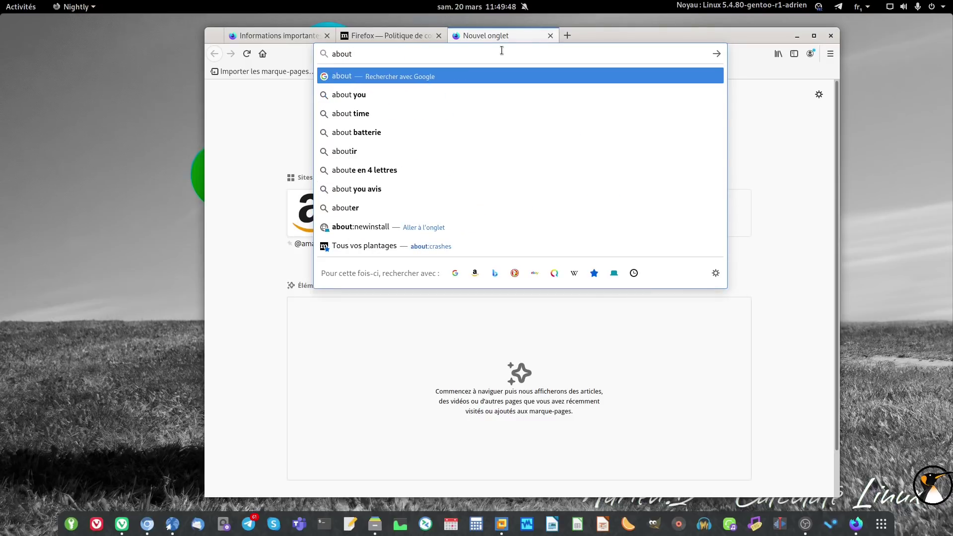
type(":config")
key("Return")
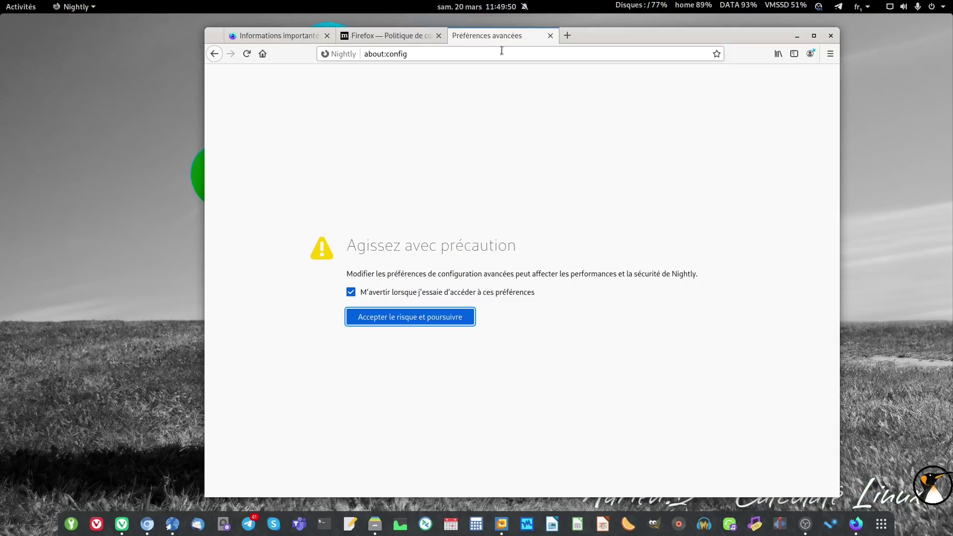
left_click(405, 324)
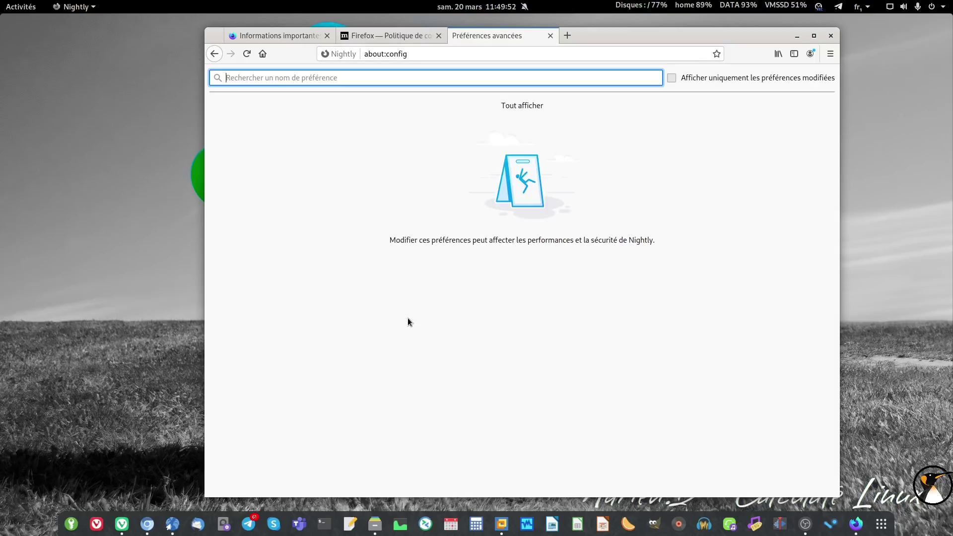
left_click(531, 106)
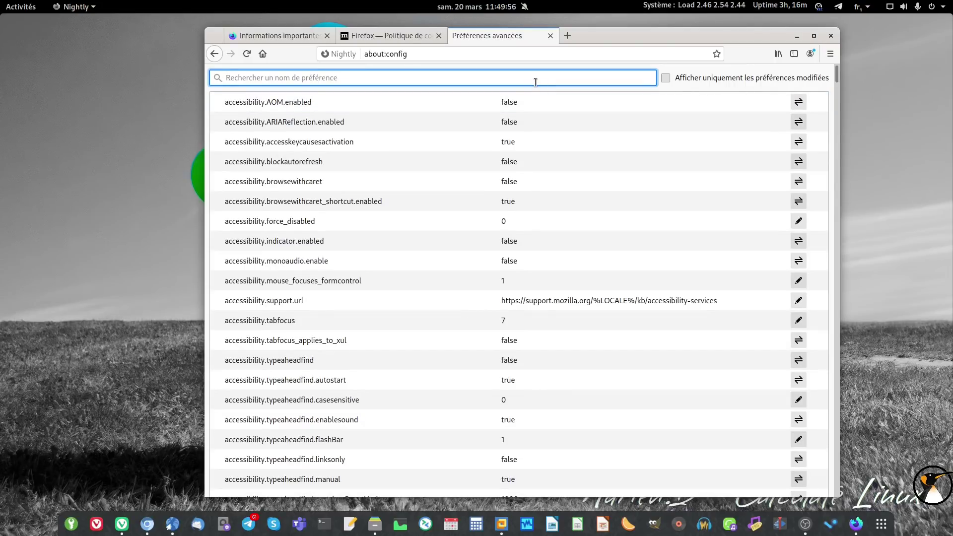
Step: Filter the preferences by browser.prot and set browser.proton.enabled to true
type("browser.prot")
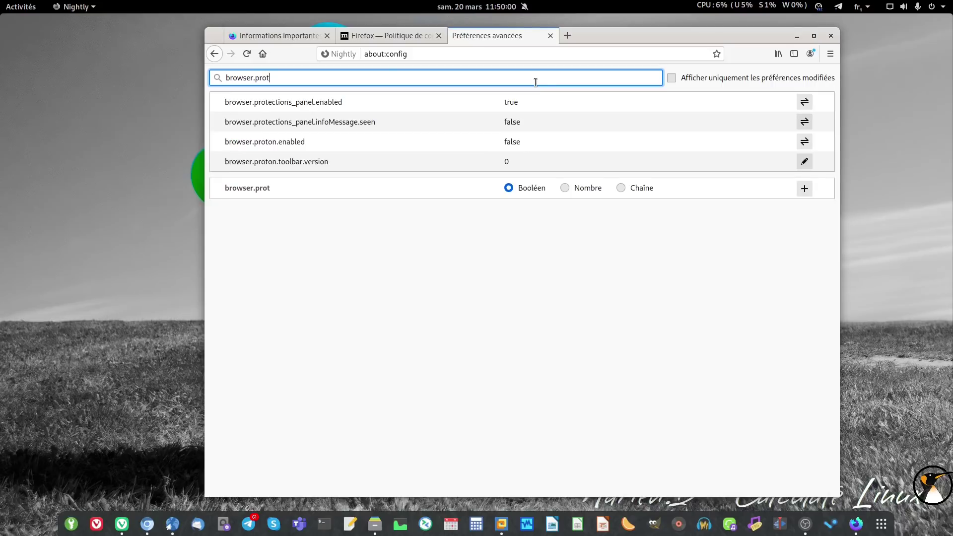
left_click(311, 141)
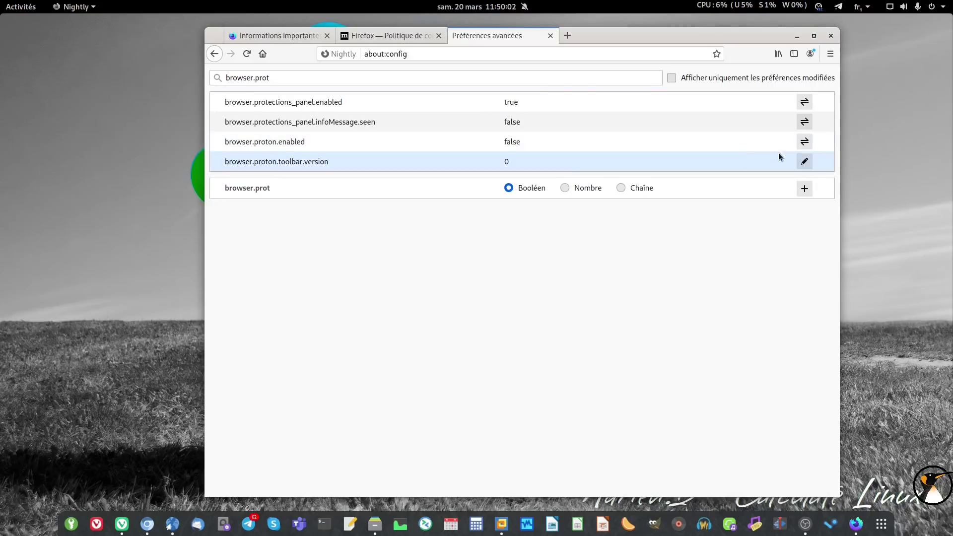
left_click(805, 142)
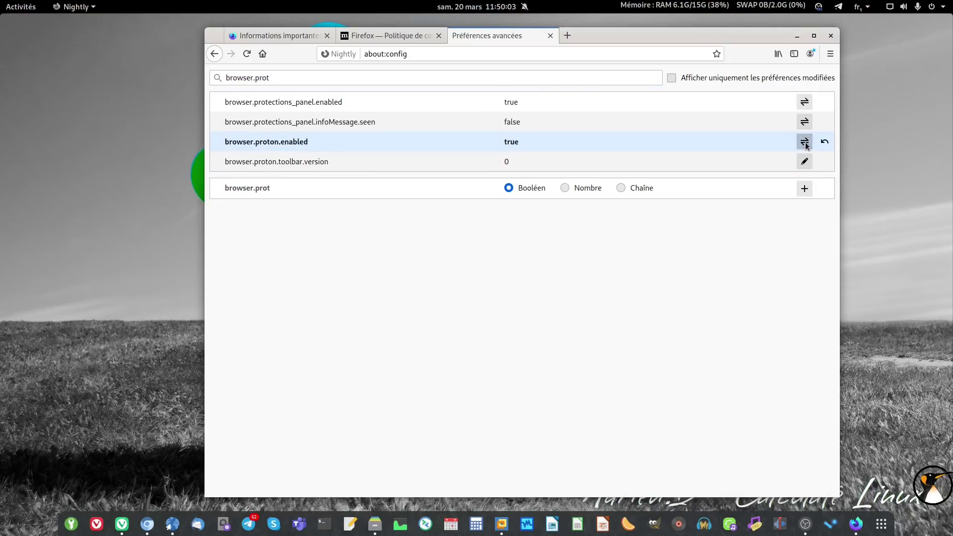
double_click(493, 144)
double_click(505, 142)
double_click(259, 142)
double_click(260, 142)
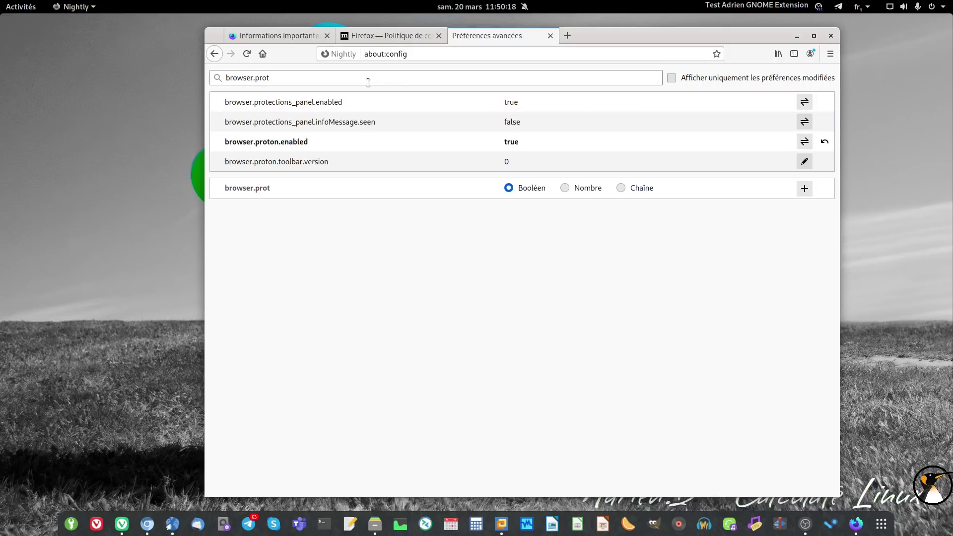
Step: Create the boolean preference browser.proton.appmenu.enabled with the value true and check the application menu
left_click(276, 79)
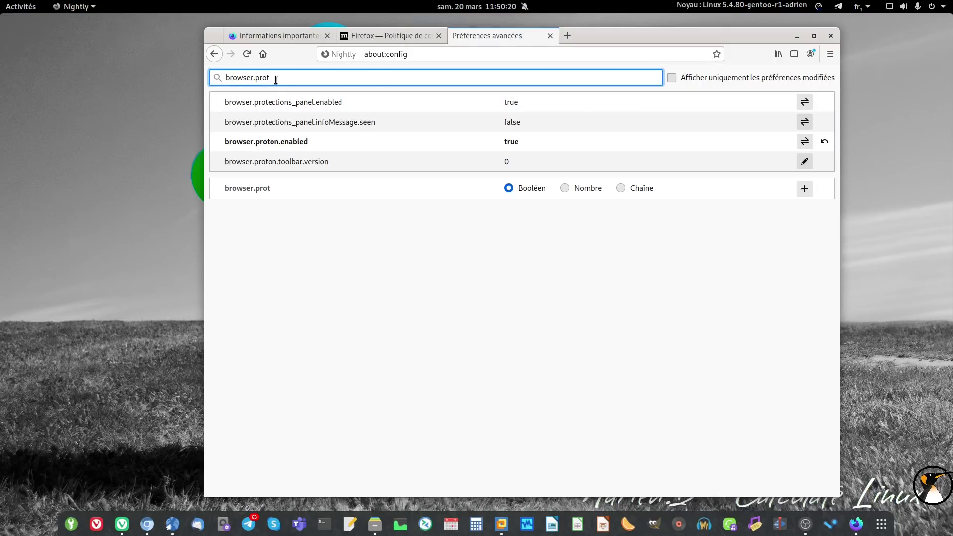
type("on.")
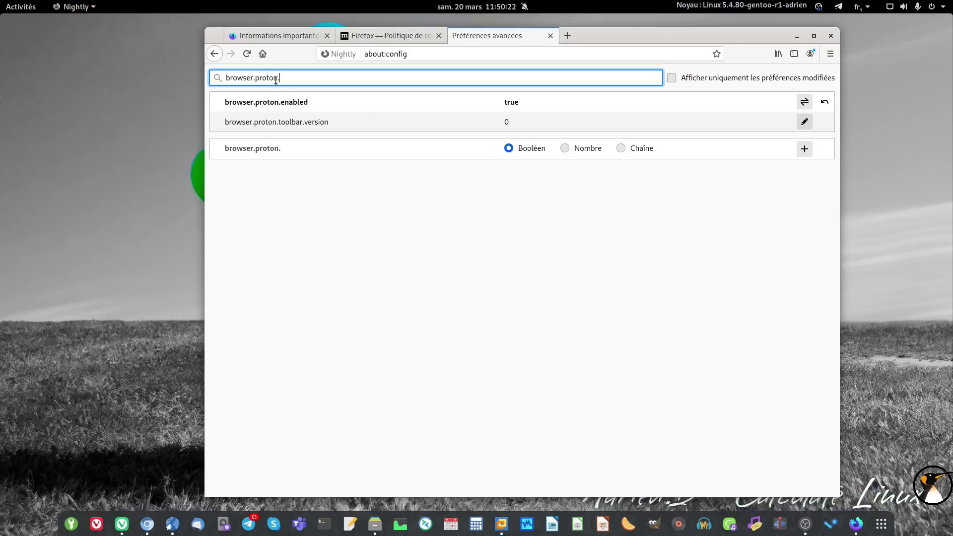
type("appmenu")
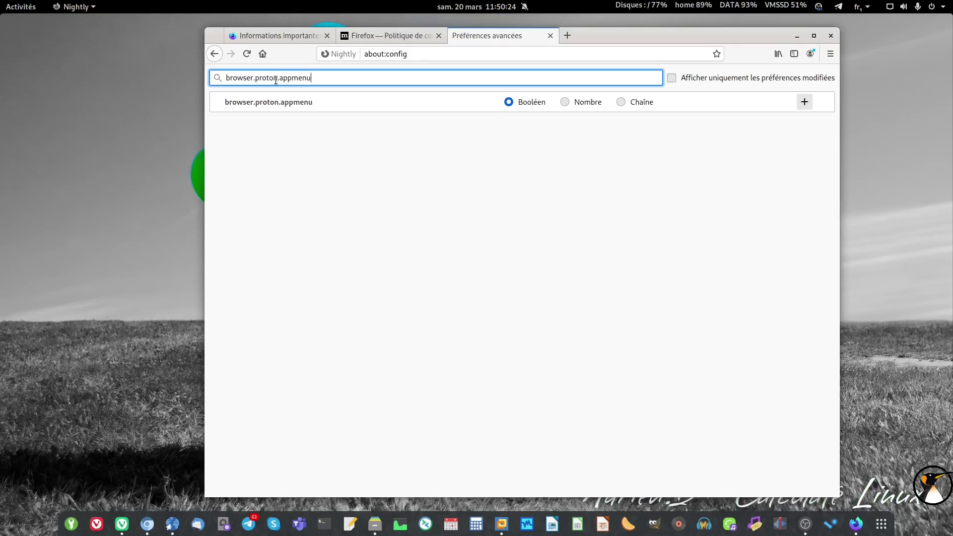
type(".enabled")
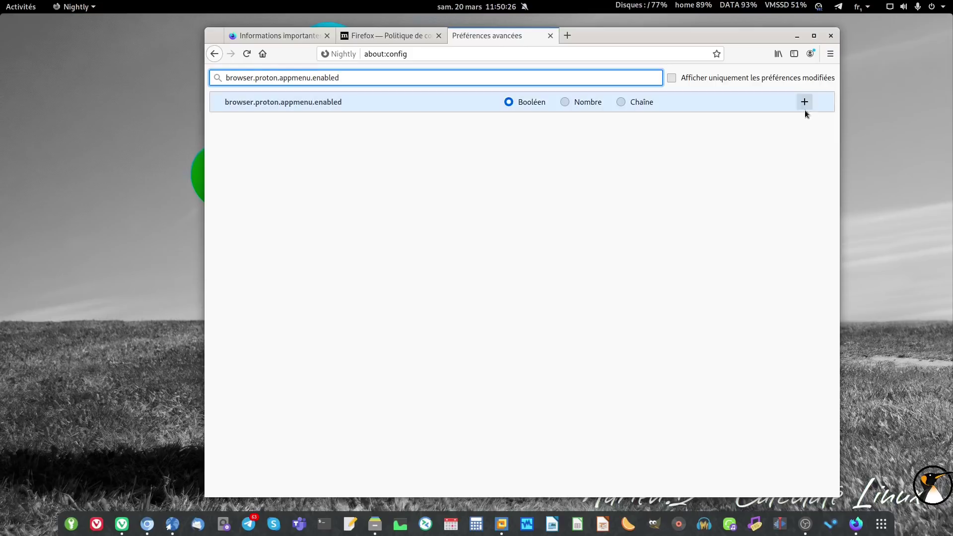
left_click(804, 103)
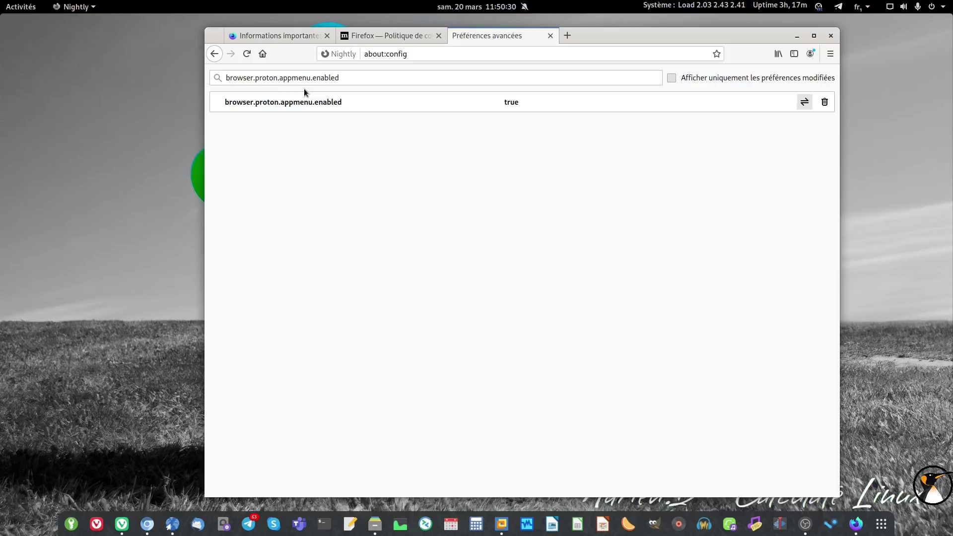
left_click(832, 54)
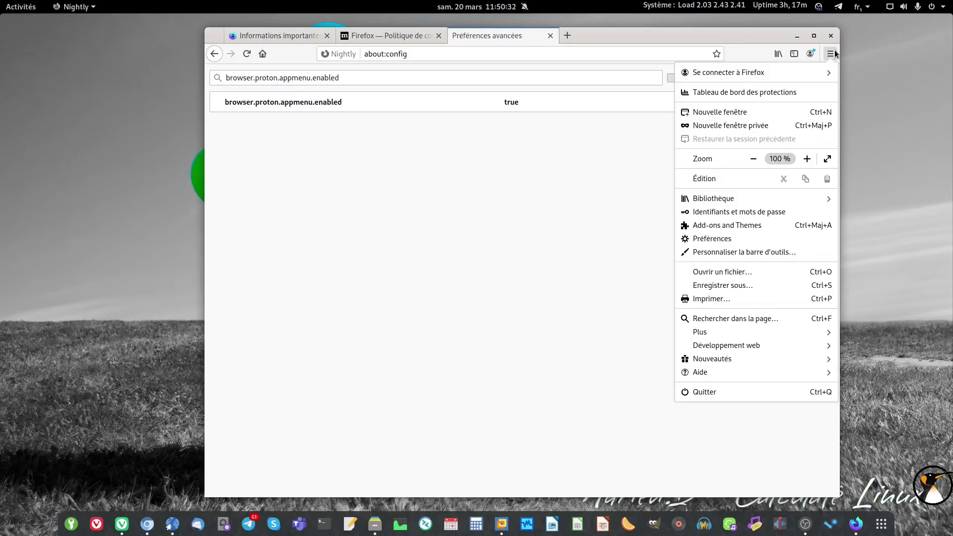
Step: Create the boolean preference browser.proton.tabs.enabled with the value true
left_click(439, 80)
double_click(293, 78)
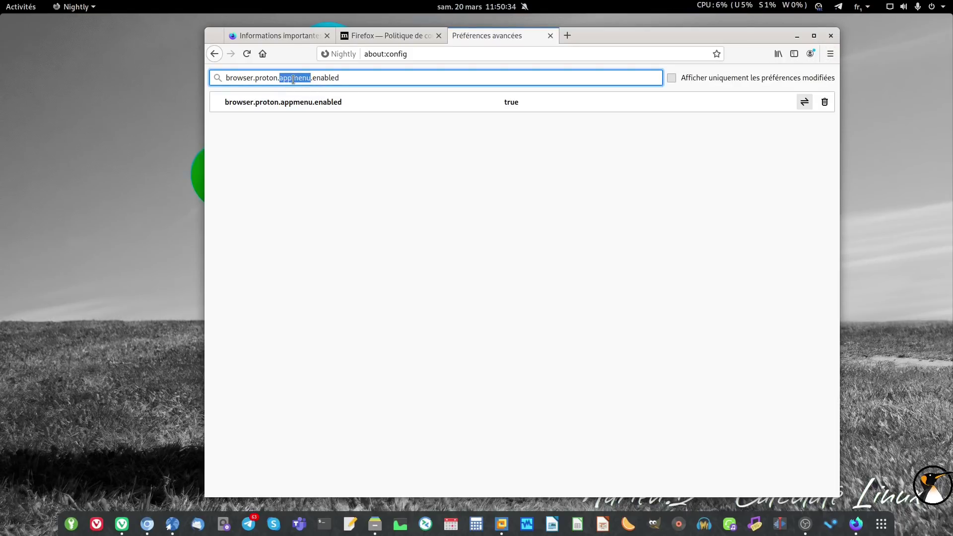
type("tabs")
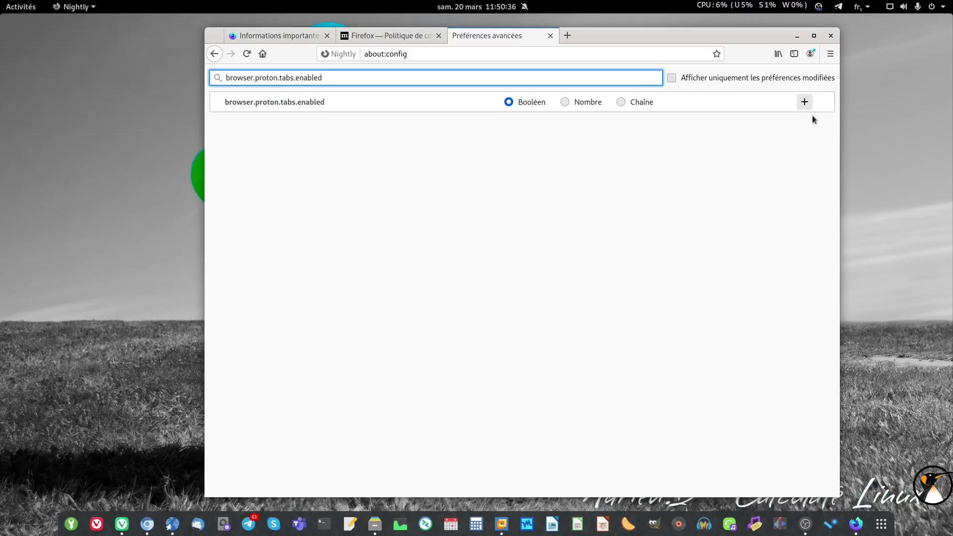
left_click(805, 102)
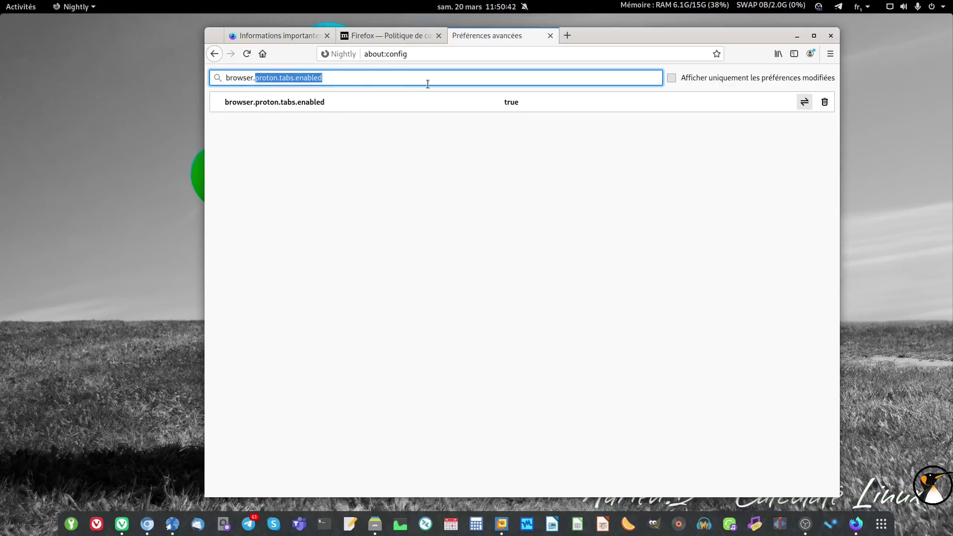
Step: Filter the preferences by browser.newtabpage.activity-stream.ne and set browser.newtabpage.activity-stream.newNewtabExperience.enabled to true
type("n")
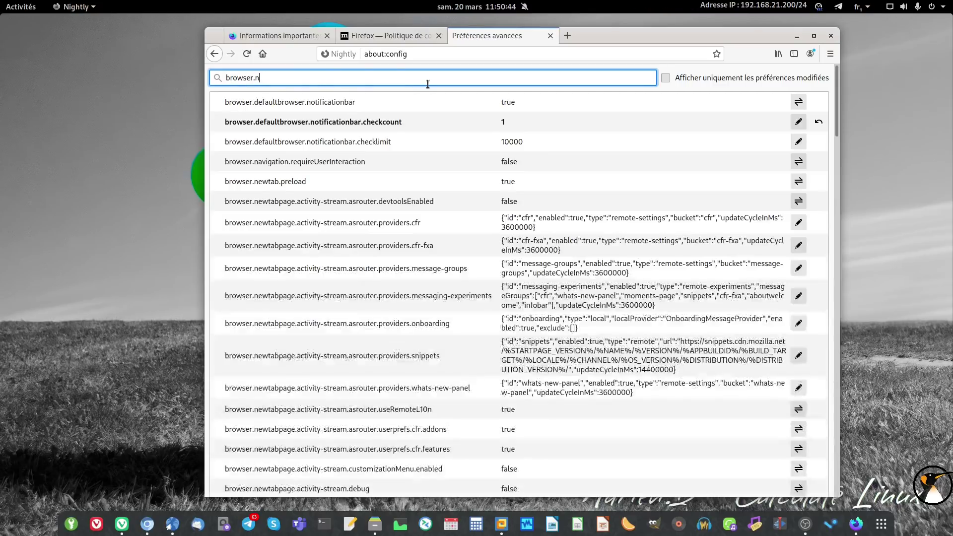
type("ewp")
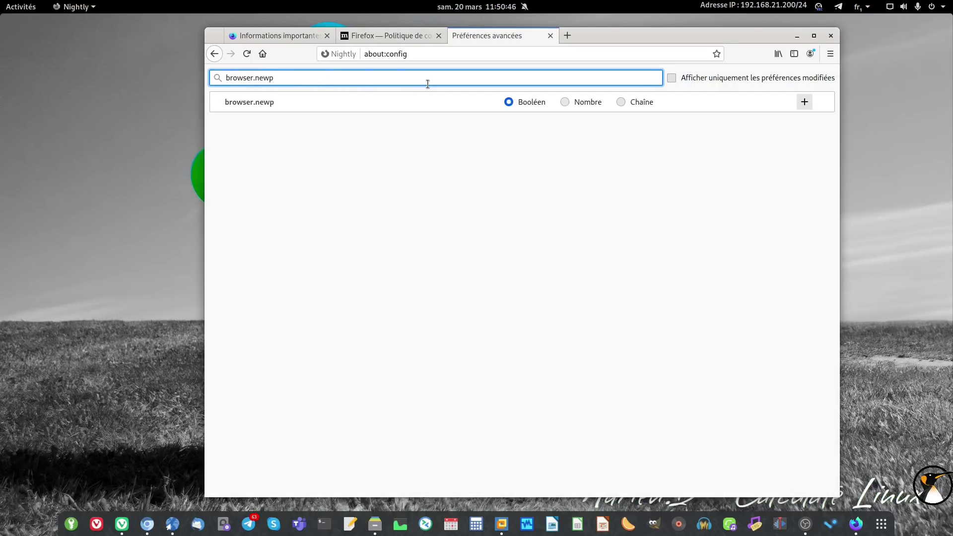
key("BackSpace")
type("tabpage.activity-stream")
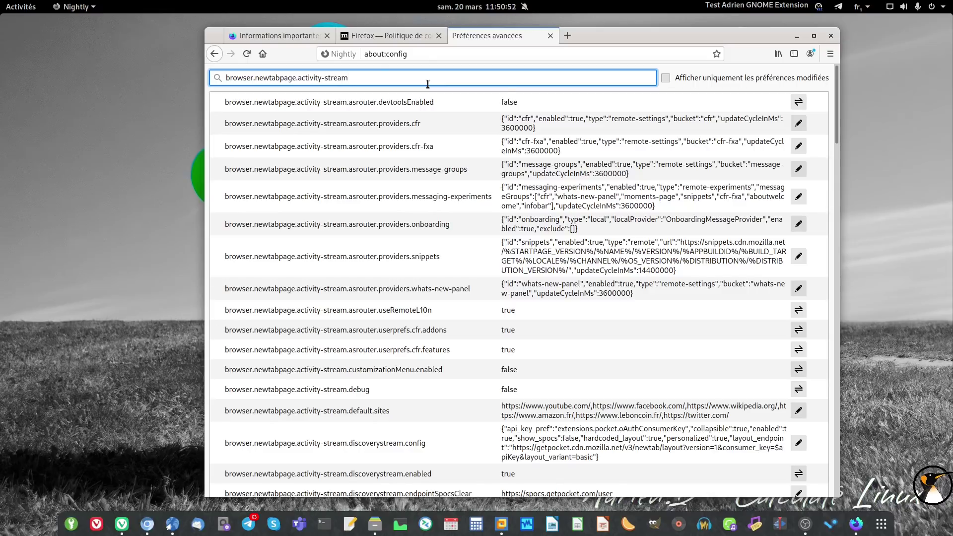
type("ne")
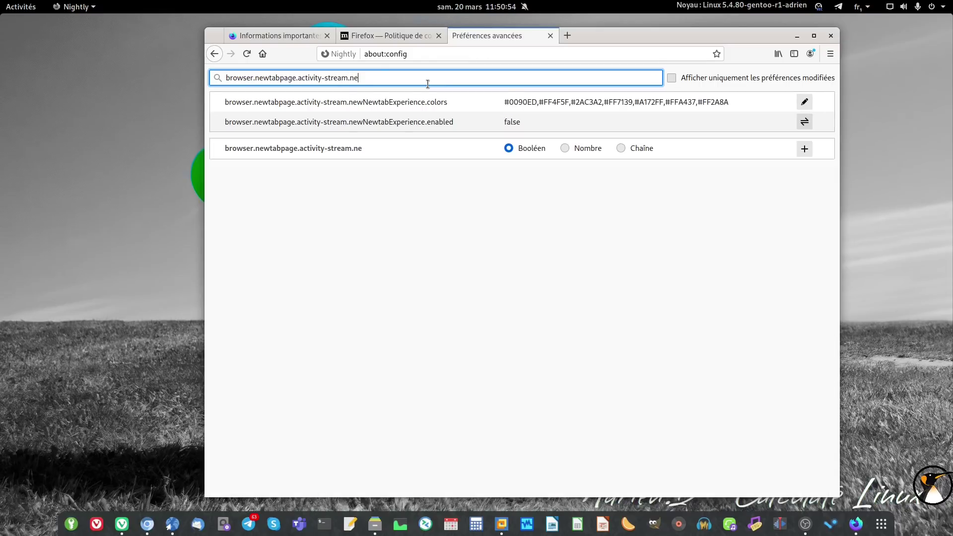
left_click(804, 122)
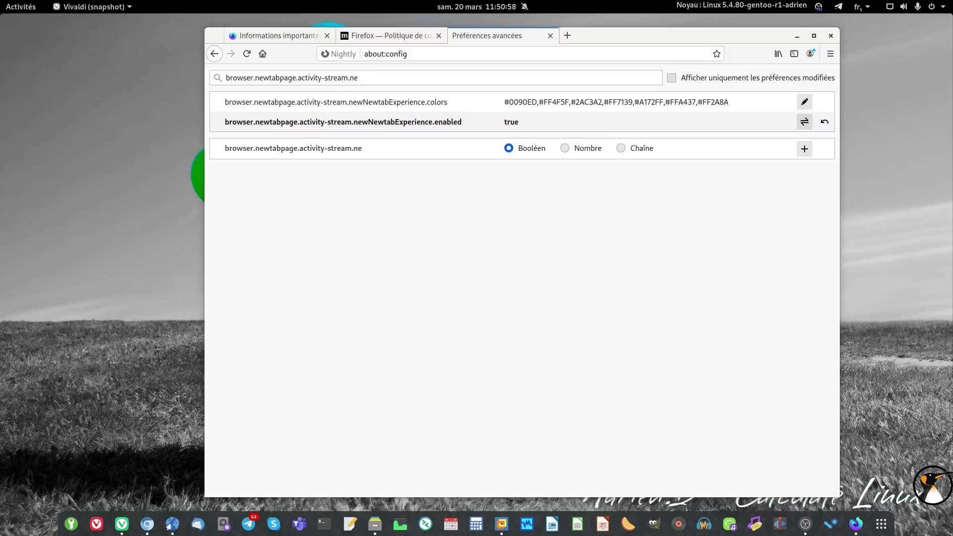
Step: Open the copied laptrinhx.com article on enabling Firefox Proton in a new tab and review its list of preferences
left_click(567, 36)
right_click(507, 61)
left_click(546, 134)
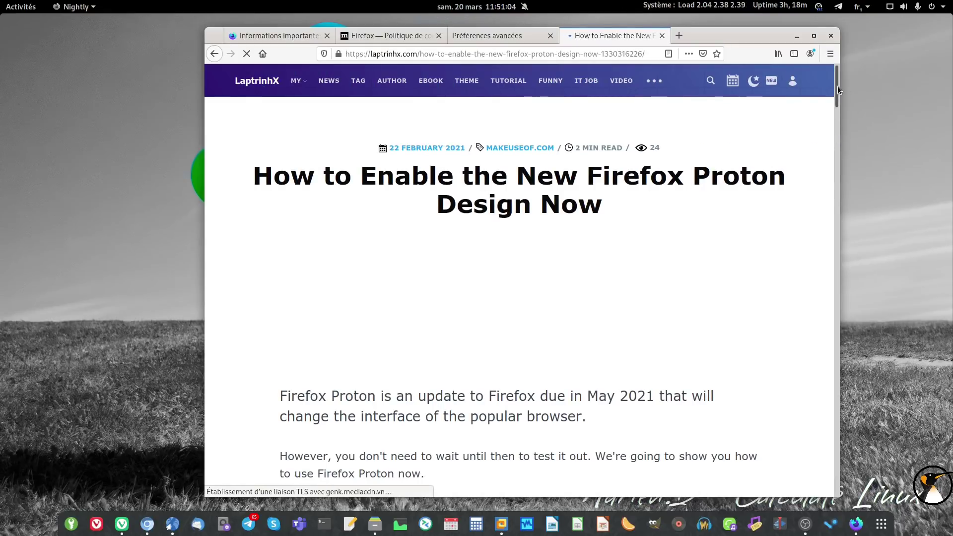
left_click_drag(836, 95, 827, 248)
scroll(455, 223, "up", 10)
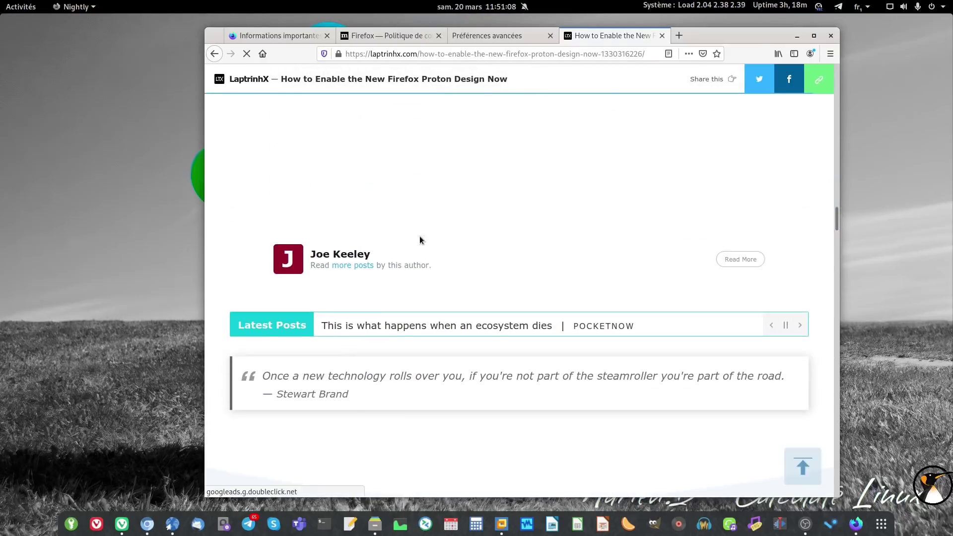
scroll(398, 243, "up", 6)
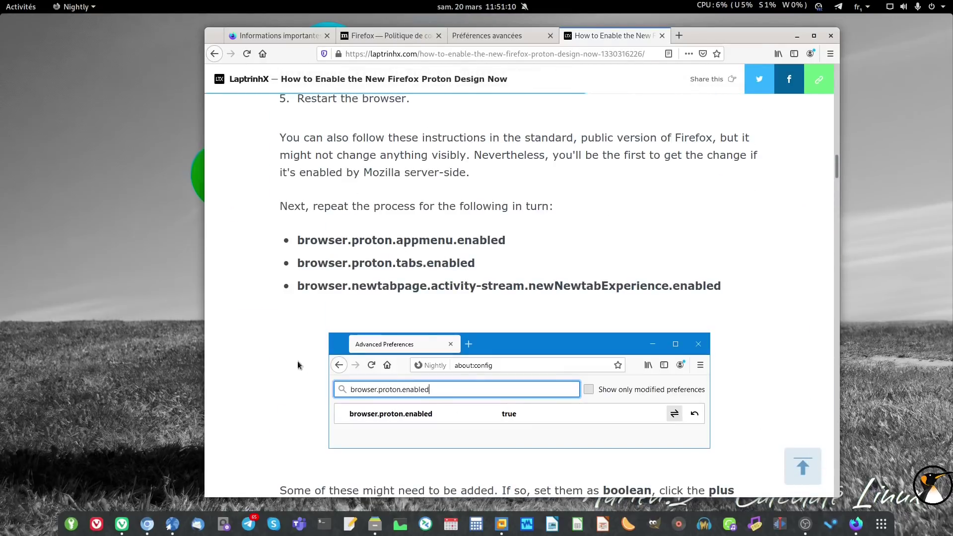
Step: Return to the advanced preferences, open a blank tab and check the new tab page and application menu
left_click(506, 38)
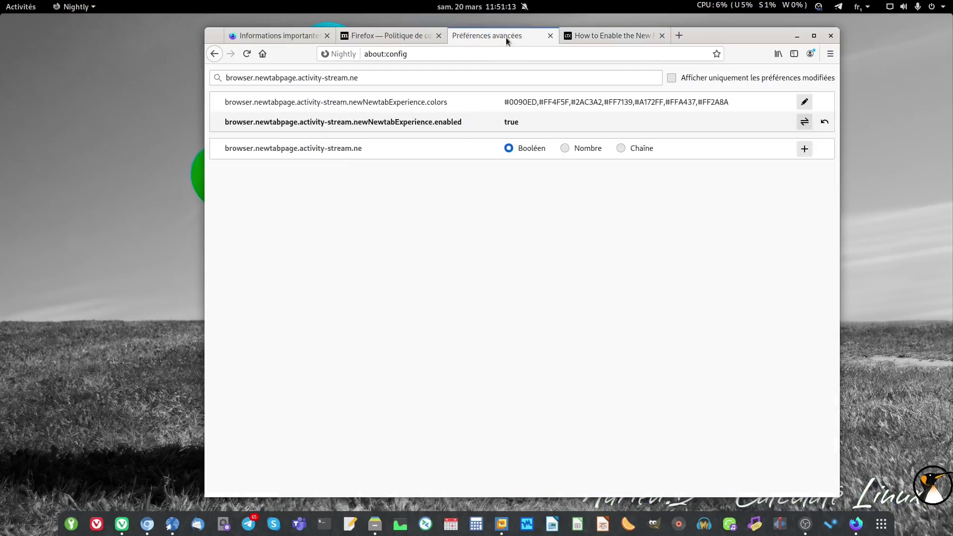
left_click(680, 37)
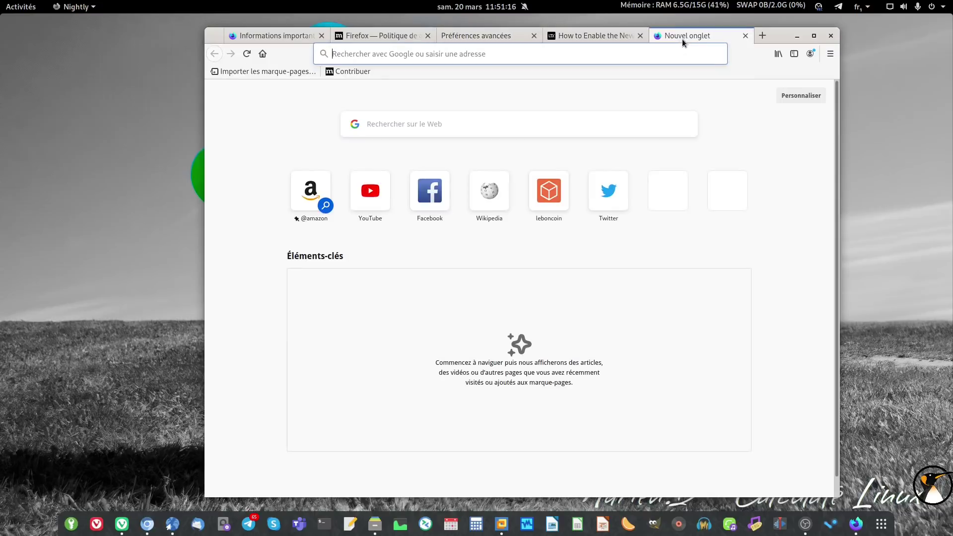
left_click(832, 55)
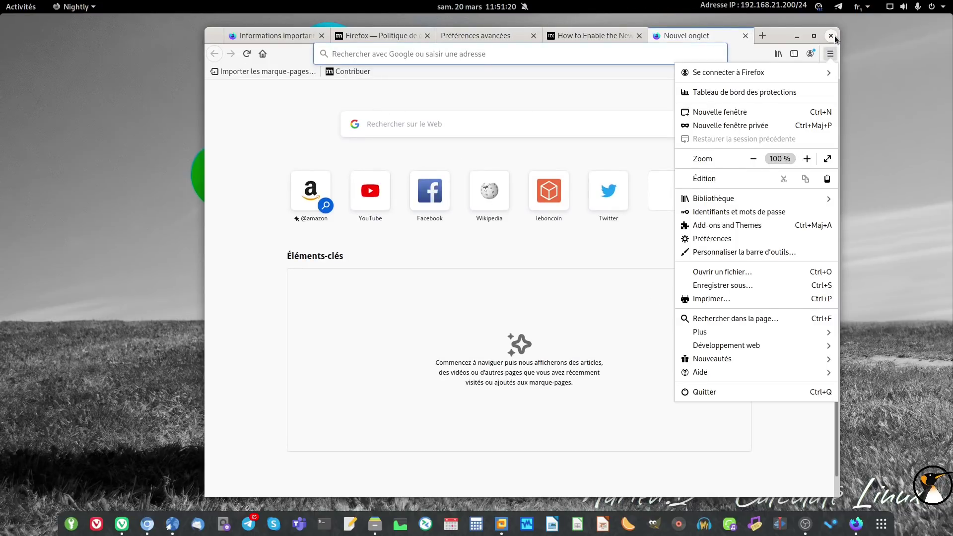
Step: Restart Firefox Nightly from the firefox executable in its extracted folder, reposition its window and inspect the application menu
left_click(831, 35)
left_click(631, 162)
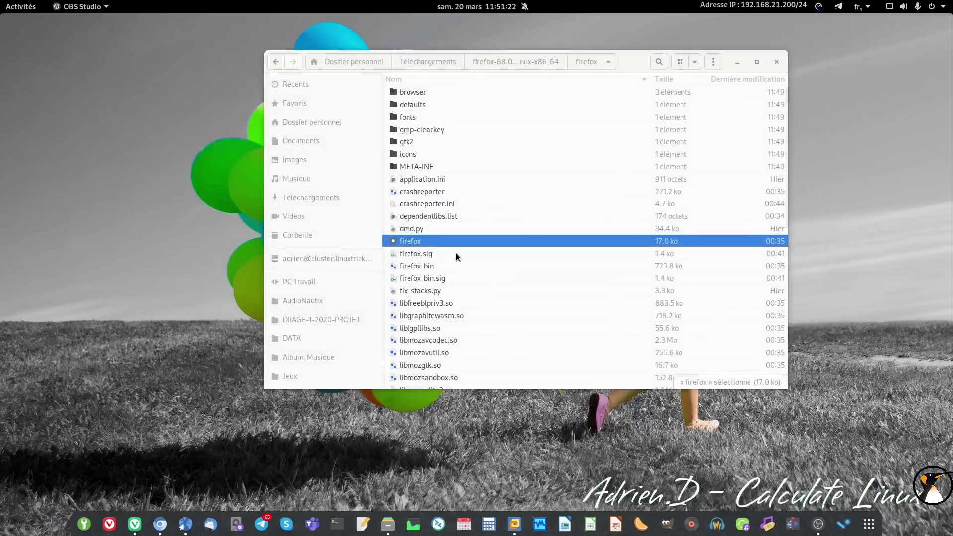
double_click(421, 239)
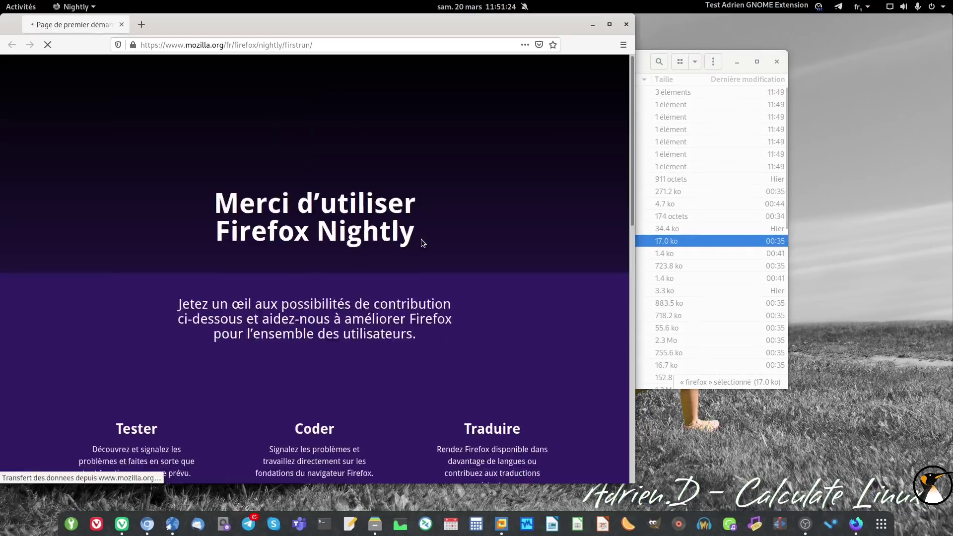
left_click_drag(353, 25, 553, 30)
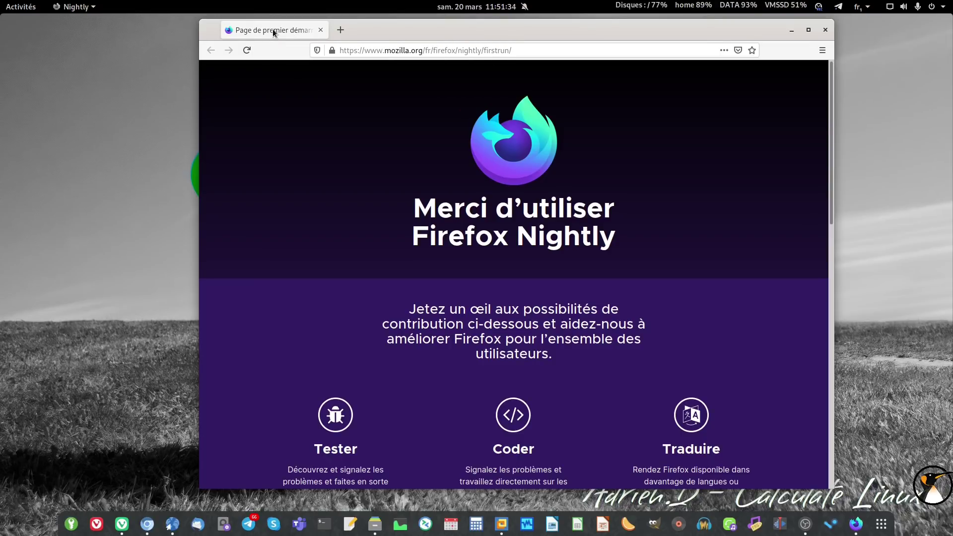
left_click(823, 50)
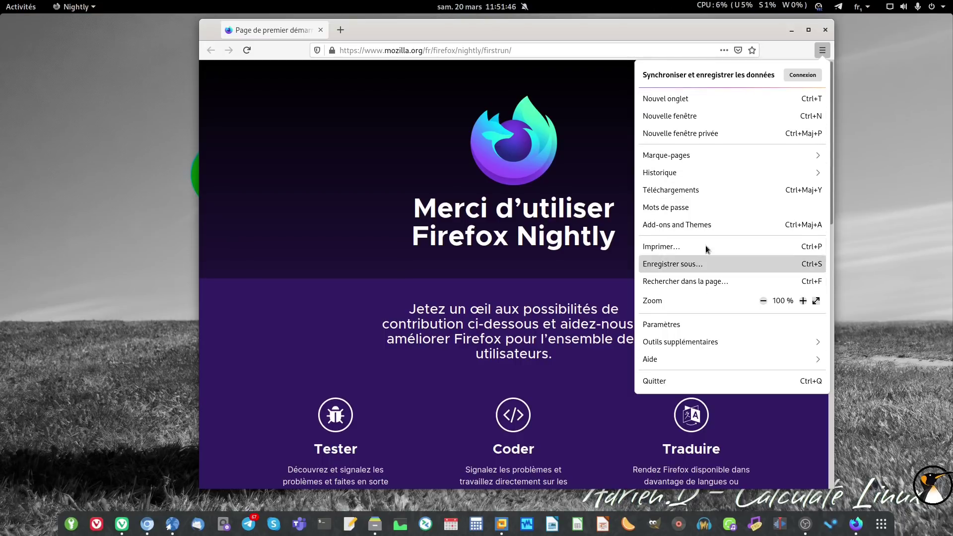
Step: Load linuxtricks.fr in a new tab and open its "Ma chaine Youtube" link in a background tab
left_click(341, 30)
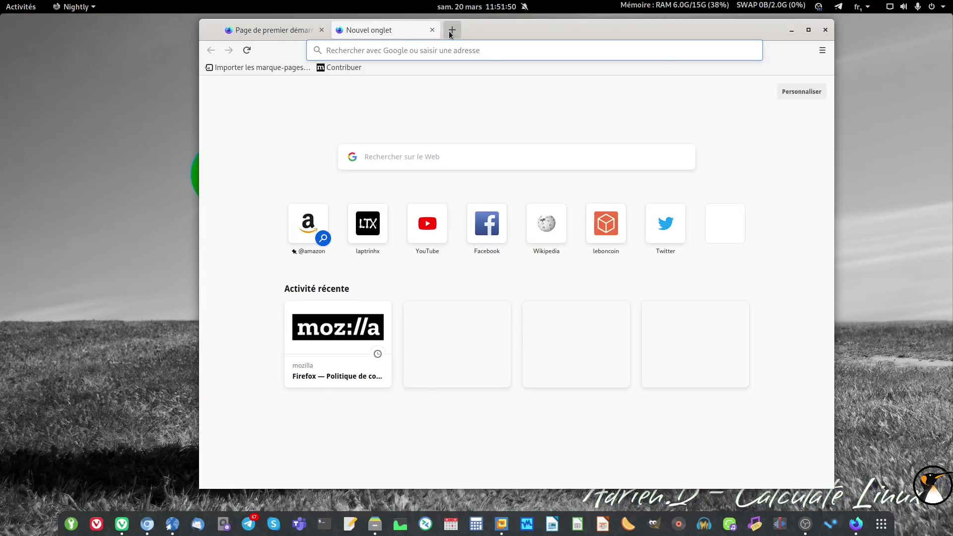
type("linuxtricks.fr")
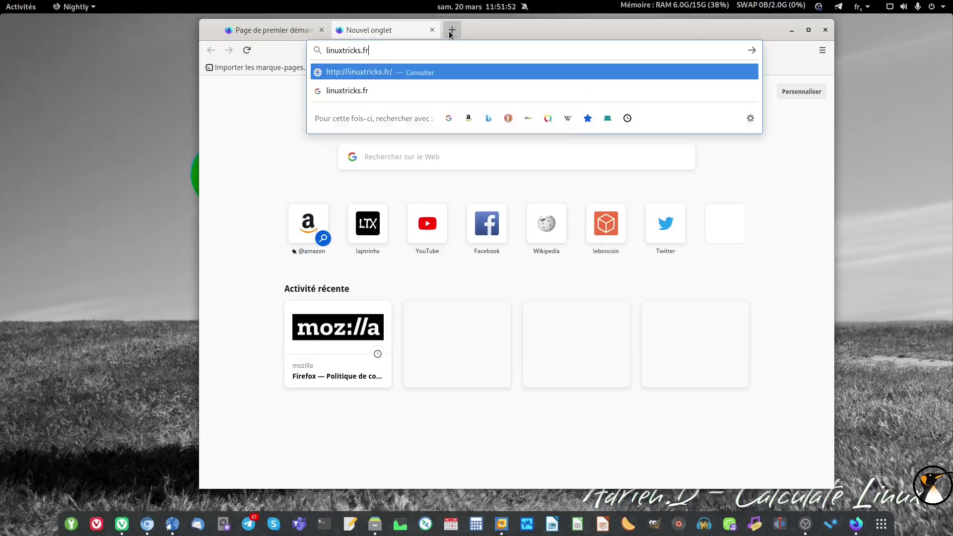
key("Return")
mouse_move(501, 144)
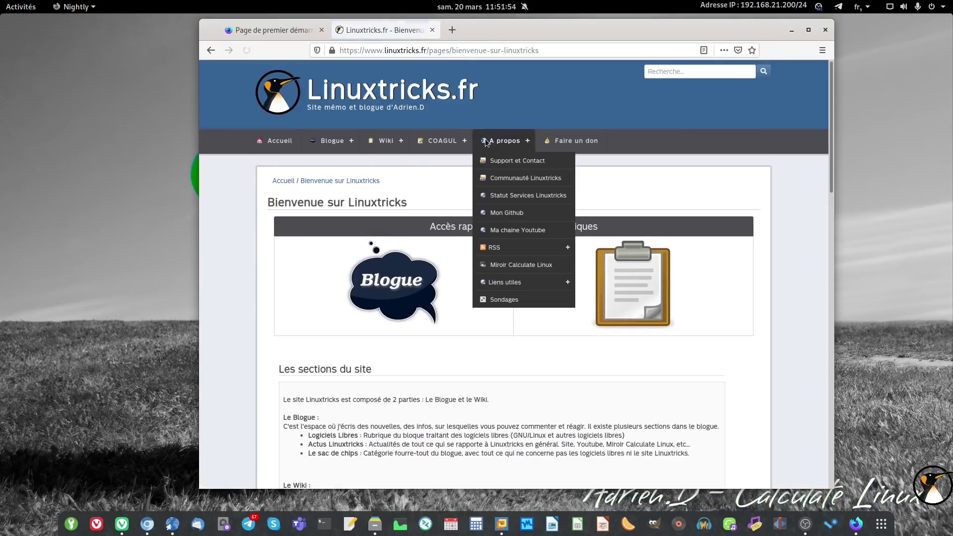
middle_click(517, 230)
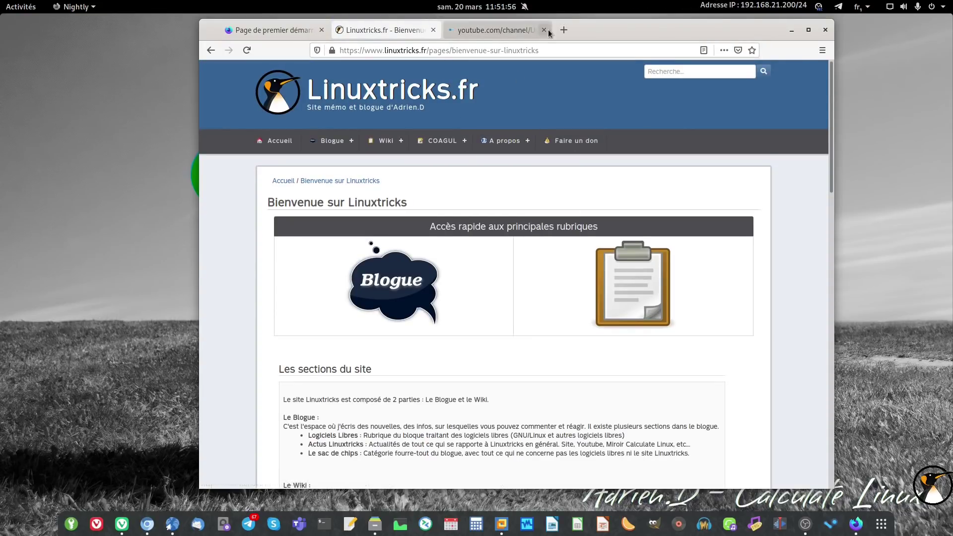
Step: Add another blank tab and play the channel's video "Complément DNF et modules : Utiliser PHP 8.0 sur RHEL" in the YouTube tab
left_click(564, 29)
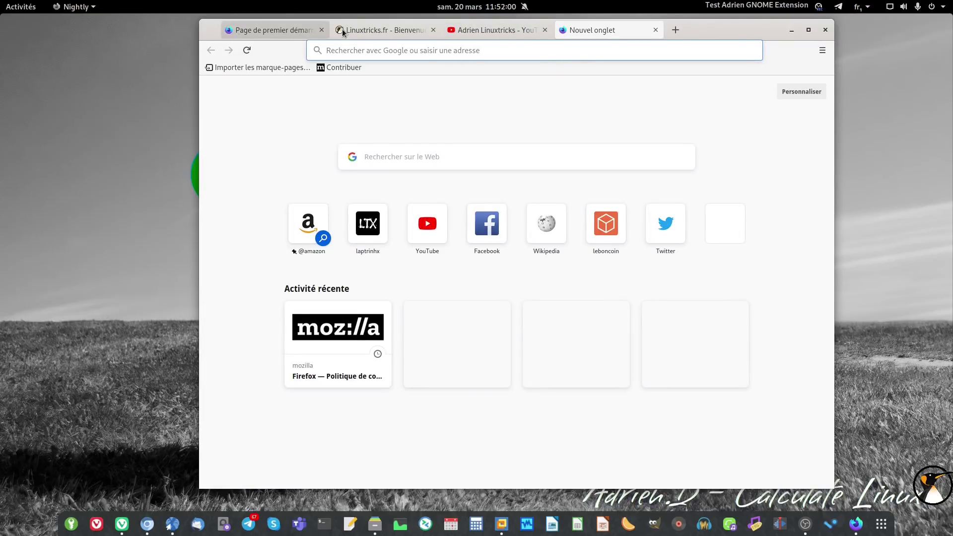
left_click(499, 30)
left_click(536, 301)
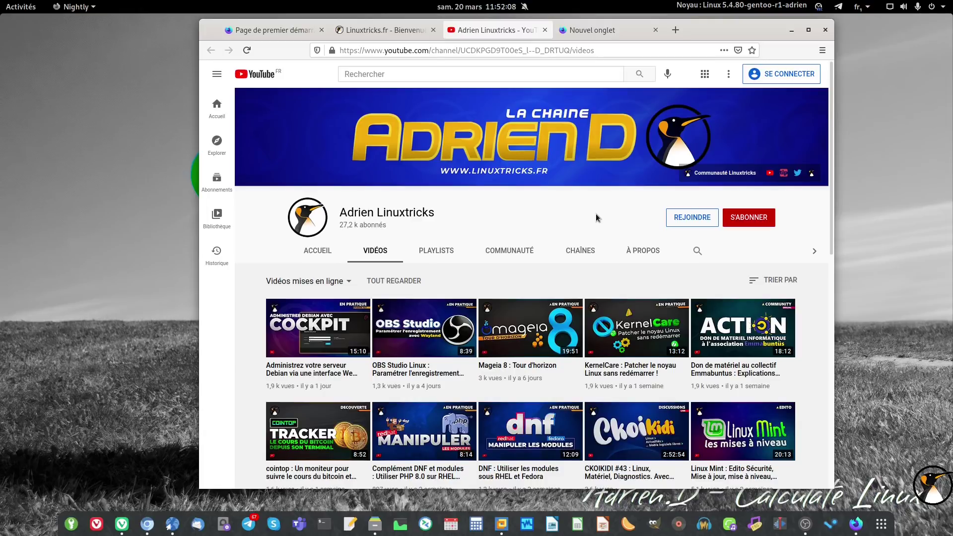
left_click(428, 438)
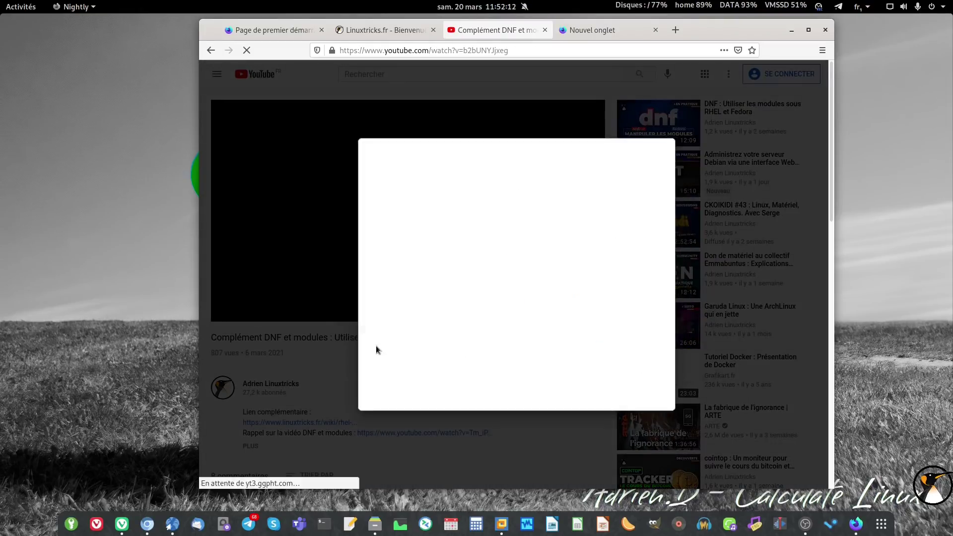
left_click(630, 394)
left_click(287, 312)
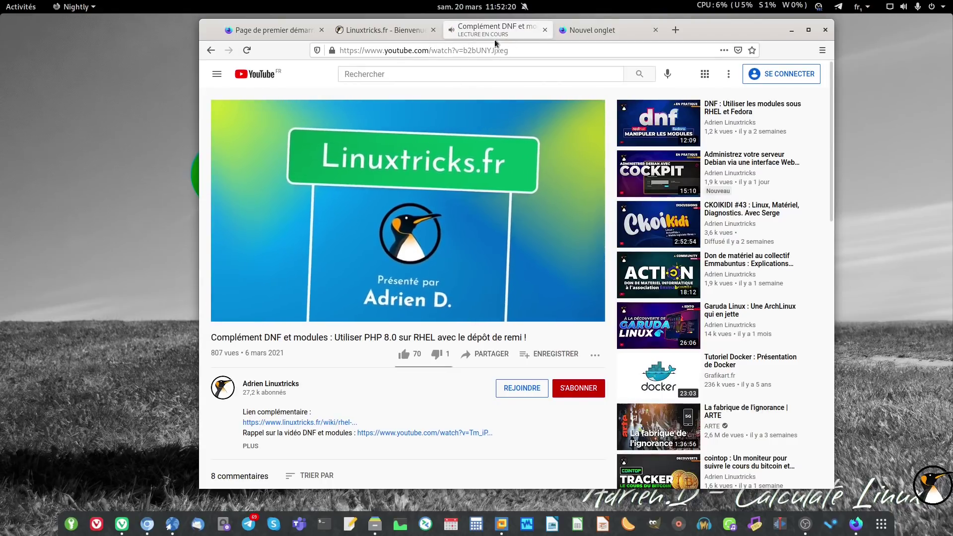
Step: Mute and unmute the playing video's tab, then mute it again while viewing the Linuxtricks.fr page
left_click(451, 30)
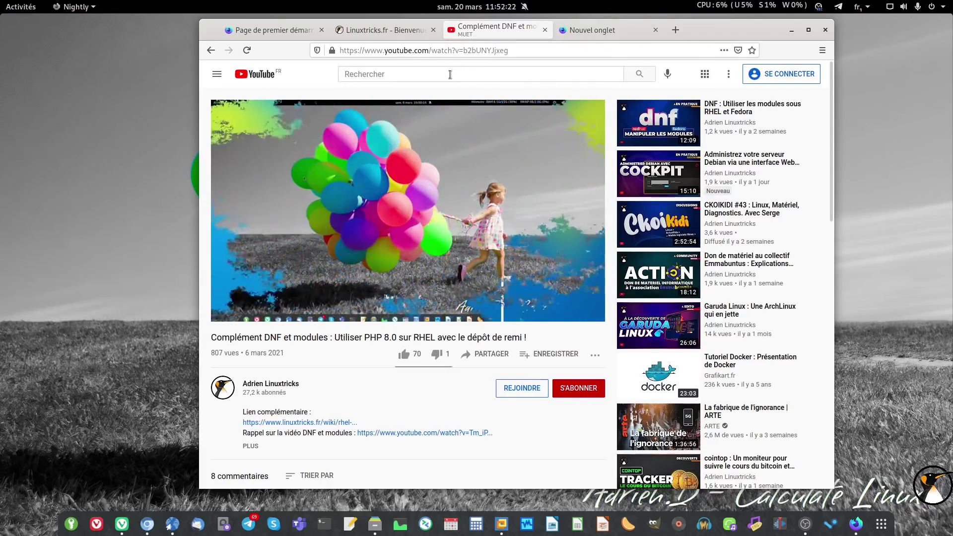
left_click(451, 30)
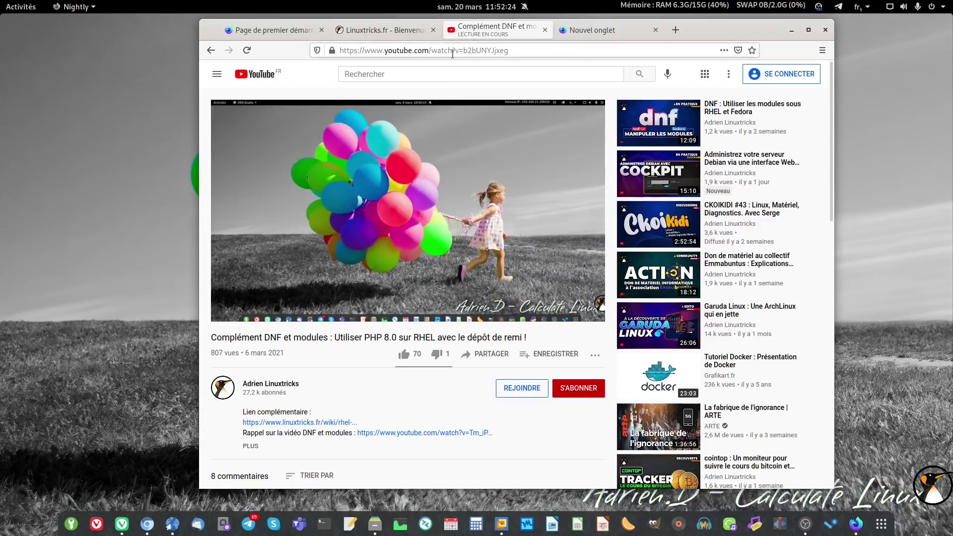
key("ctrl+Page_Up")
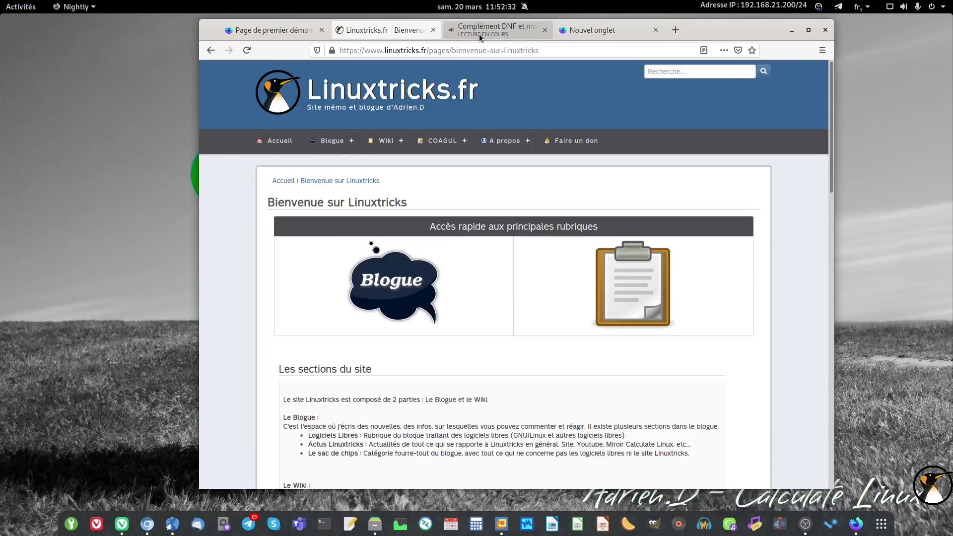
left_click(451, 30)
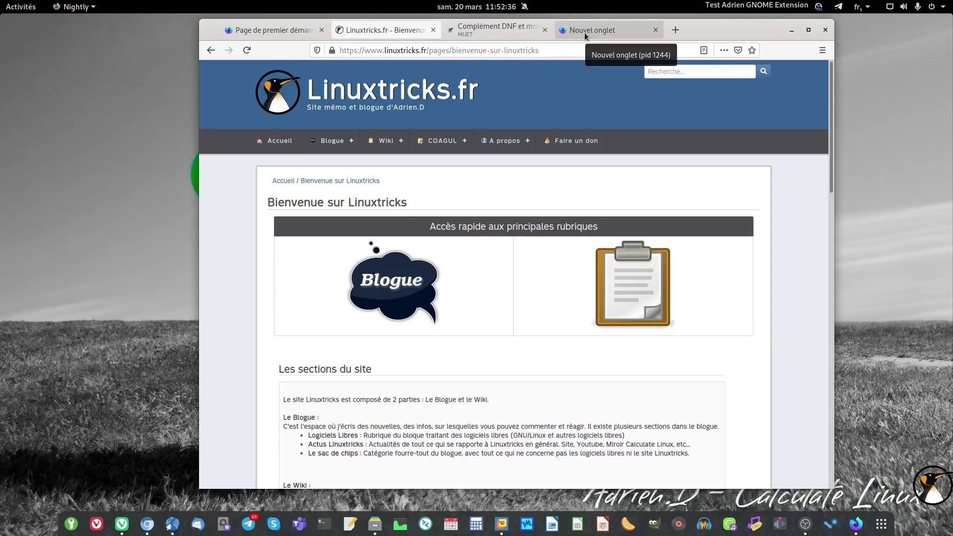
Step: Open the application menu to review its entries and close it
left_click(823, 50)
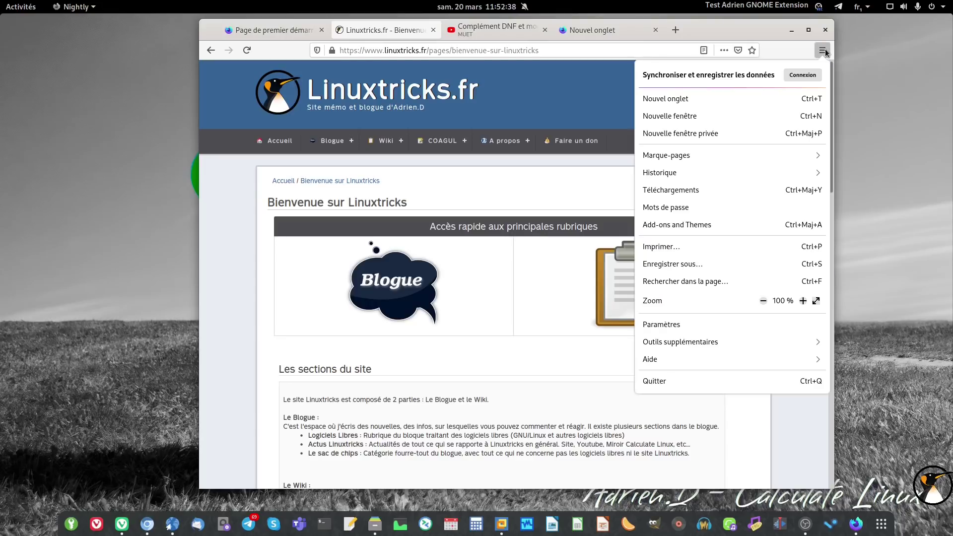
left_click(823, 50)
Step: Examine the new tab page's customization options and its full home settings, then return to the new tab page
left_click(586, 31)
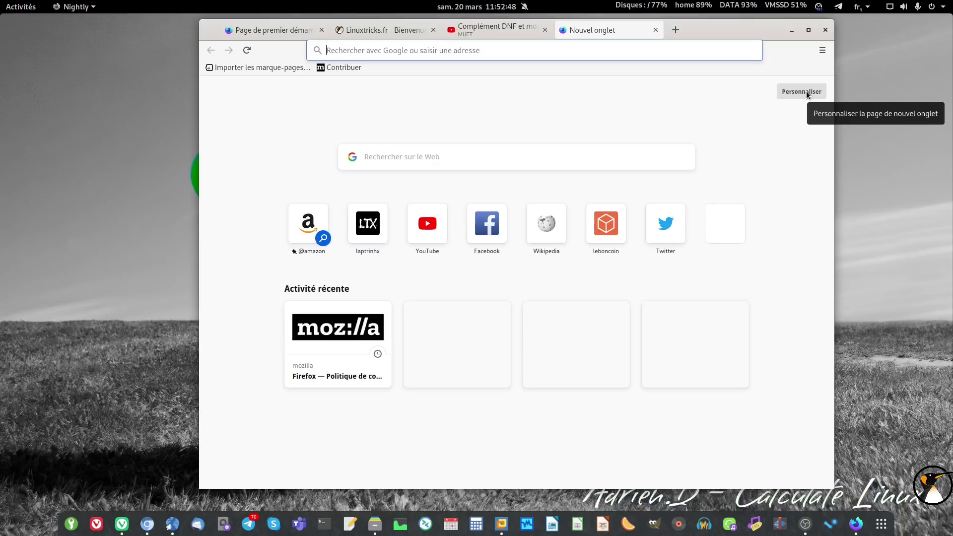
left_click(802, 92)
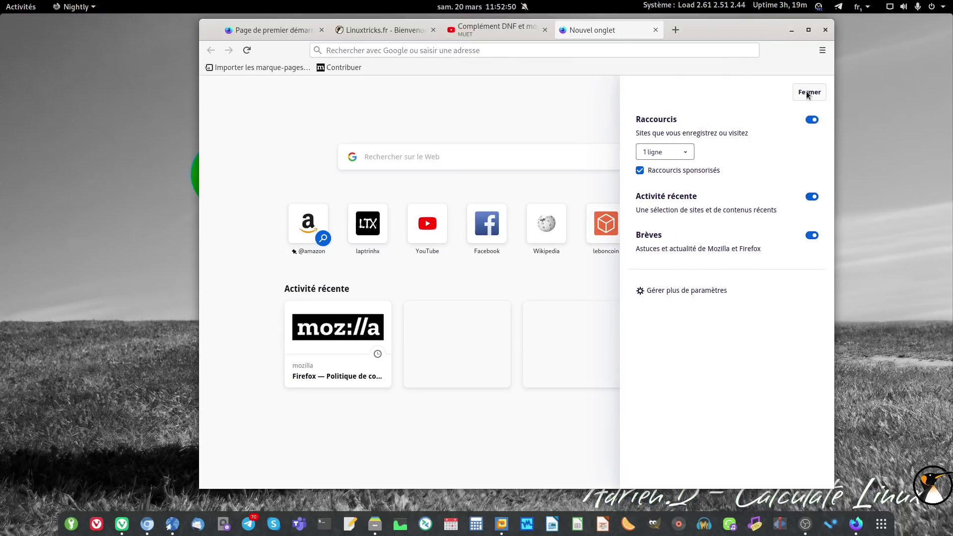
left_click(666, 292)
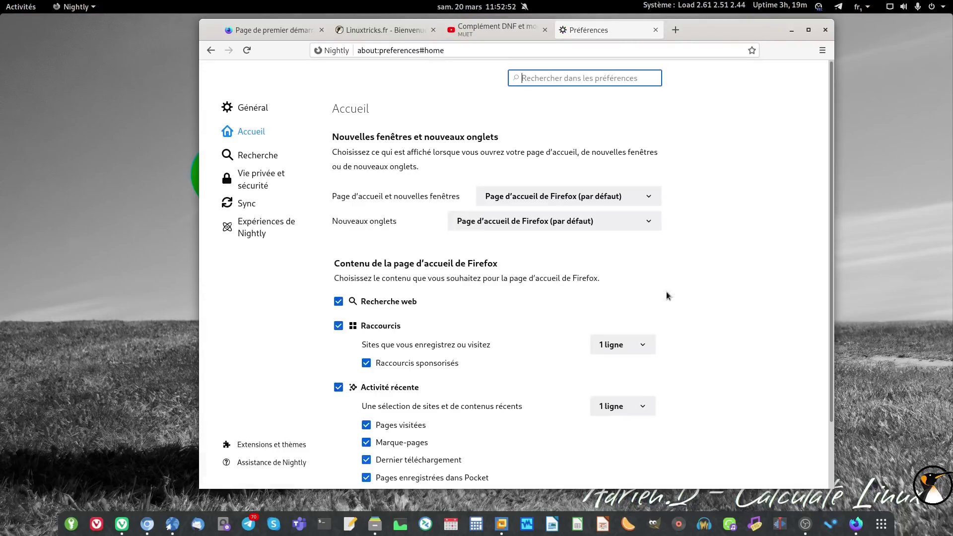
left_click(211, 50)
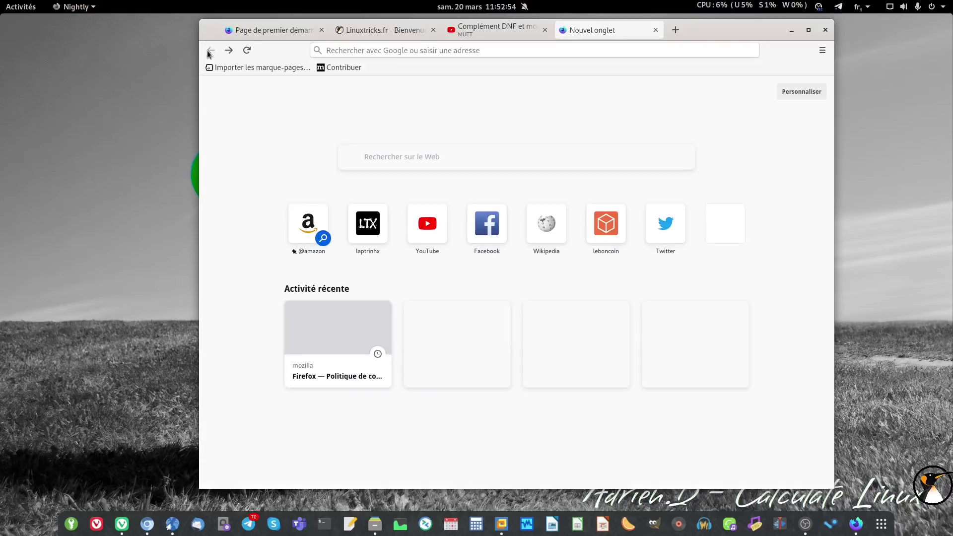
Step: Reopen the new tab page's customization options and toggle the Brèves and Activité récente sections off and back on
left_click(791, 88)
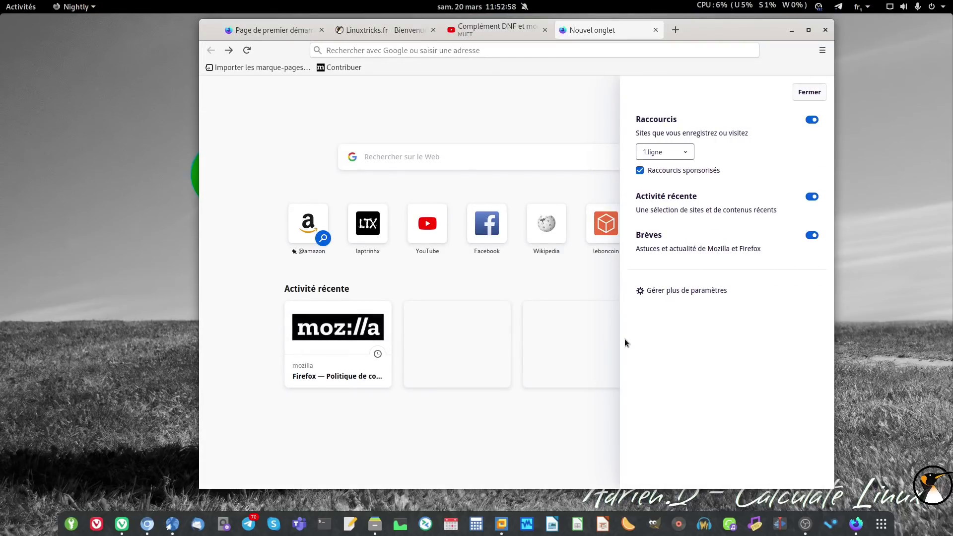
left_click(812, 236)
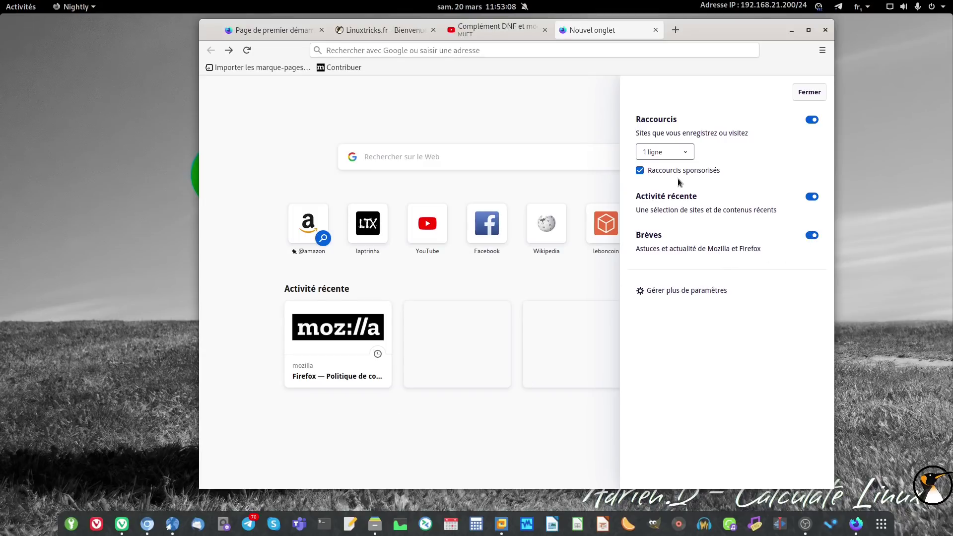
left_click(812, 197)
left_click(812, 197)
left_click(812, 197)
left_click(812, 198)
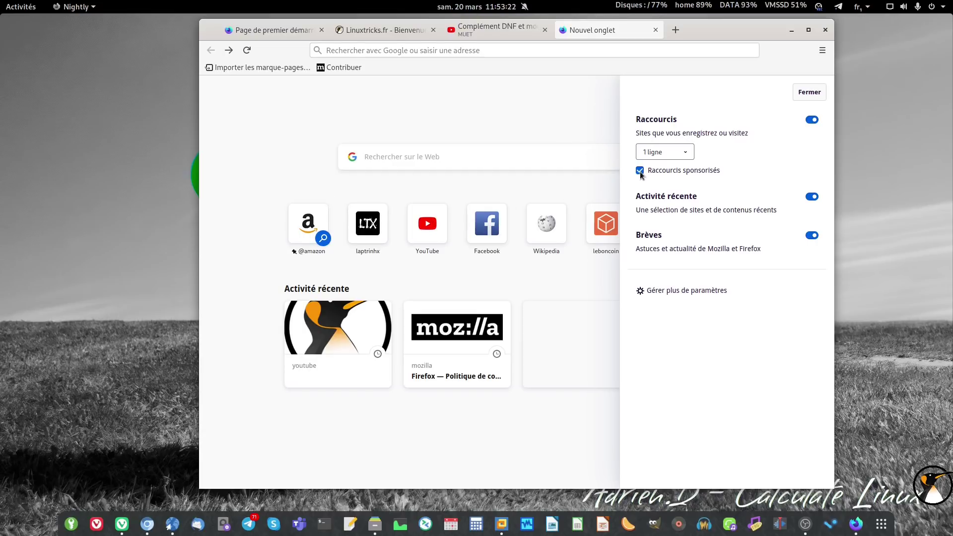
Step: Set the new tab page's shortcuts to four rows and close the customization options
left_click(679, 157)
left_click(673, 182)
left_click(675, 157)
left_click(665, 208)
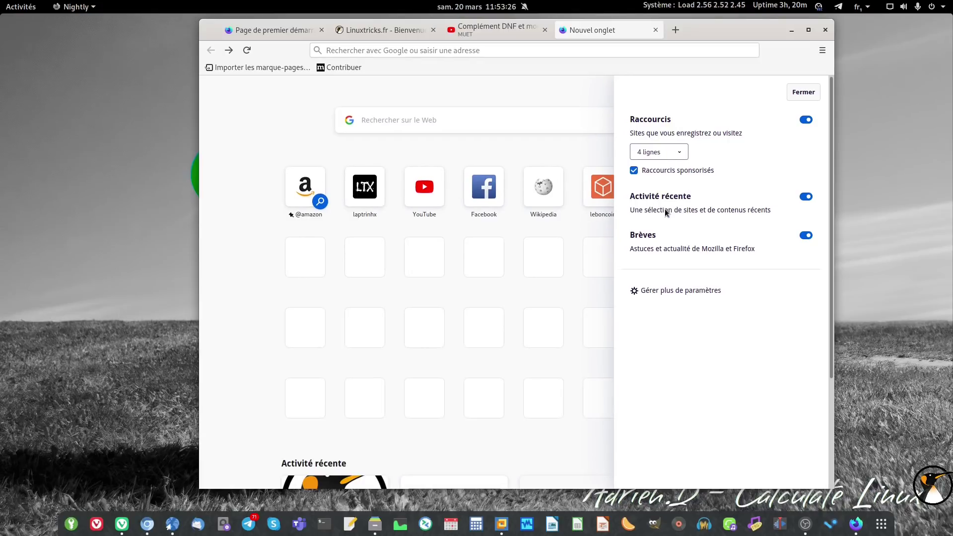
left_click(494, 85)
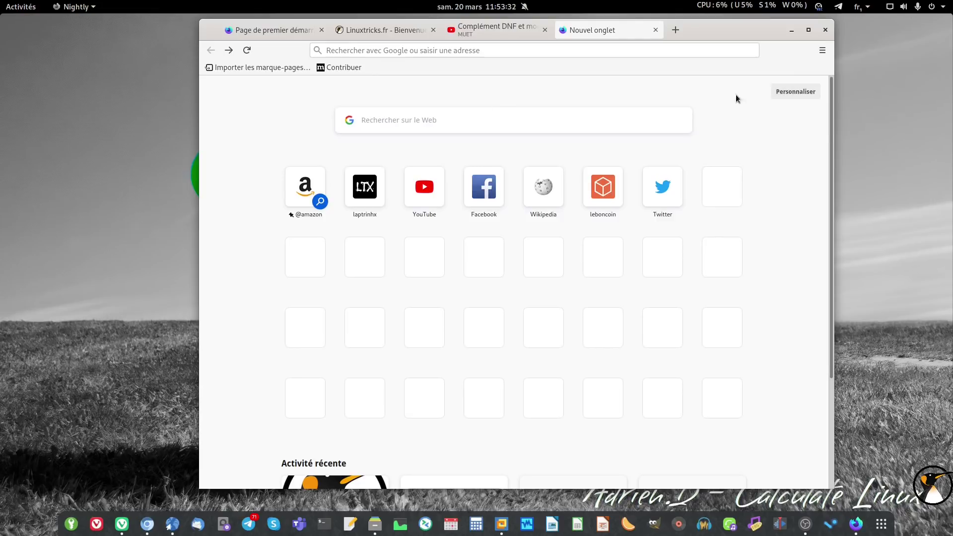
Step: Return to the Nightly first-run page and examine the address bar's focused appearance and its suggestion list
left_click(270, 33)
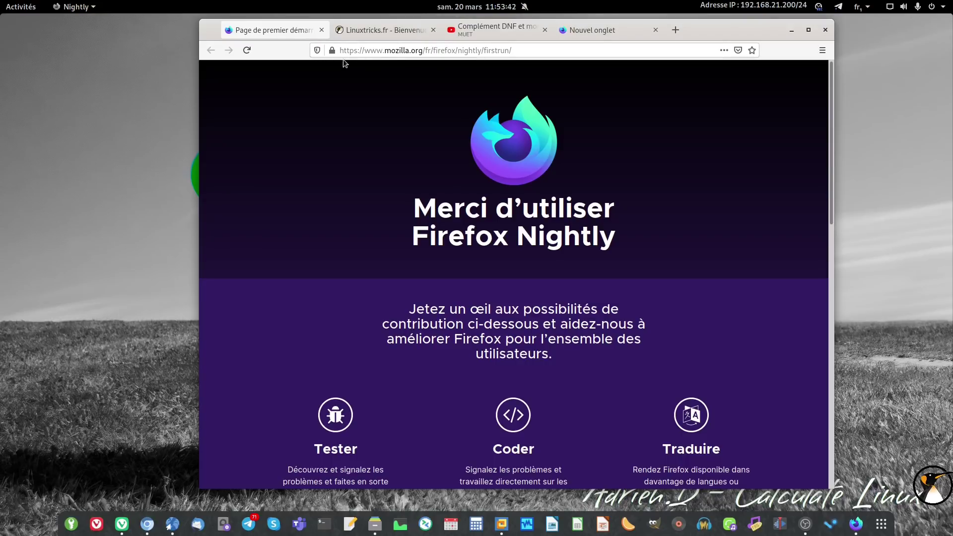
left_click(357, 48)
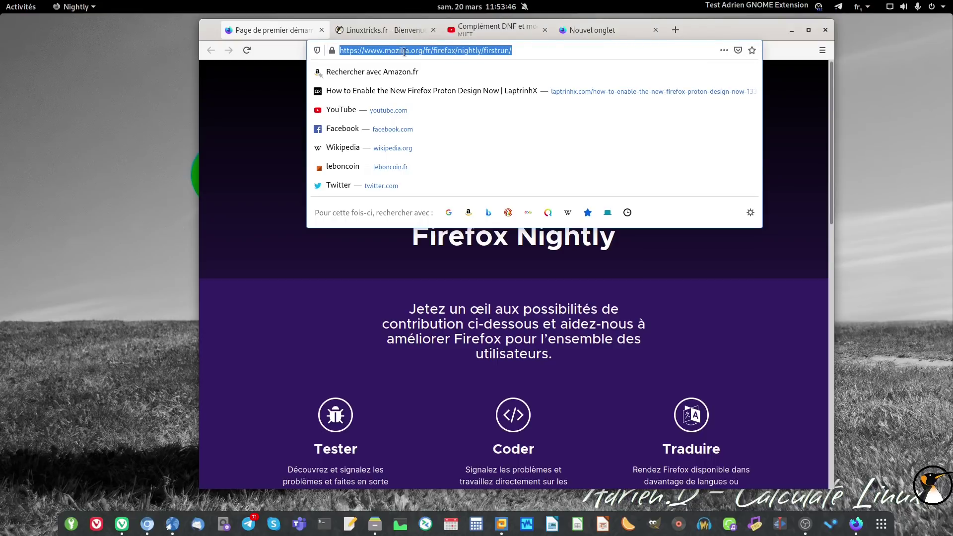
key("Escape")
left_click(310, 78)
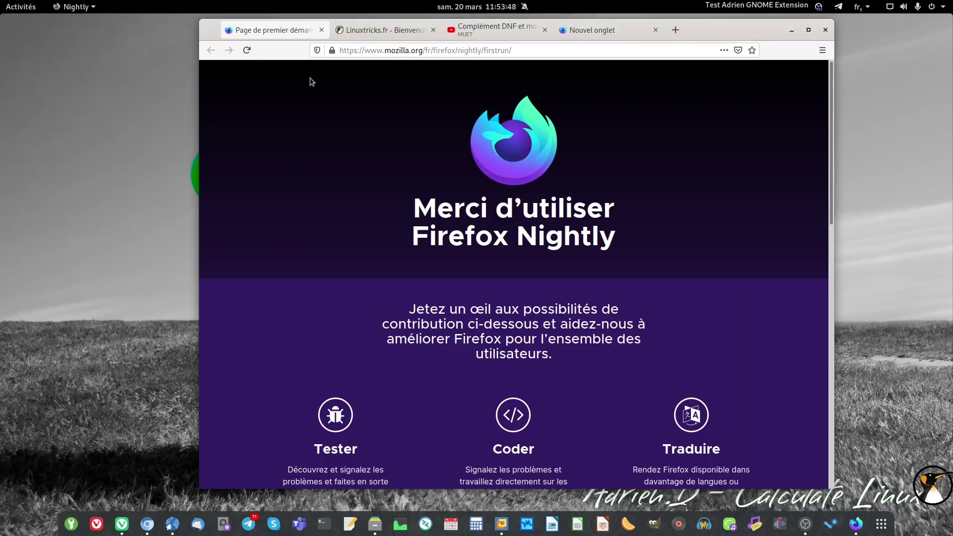
left_click(342, 52)
key("Escape")
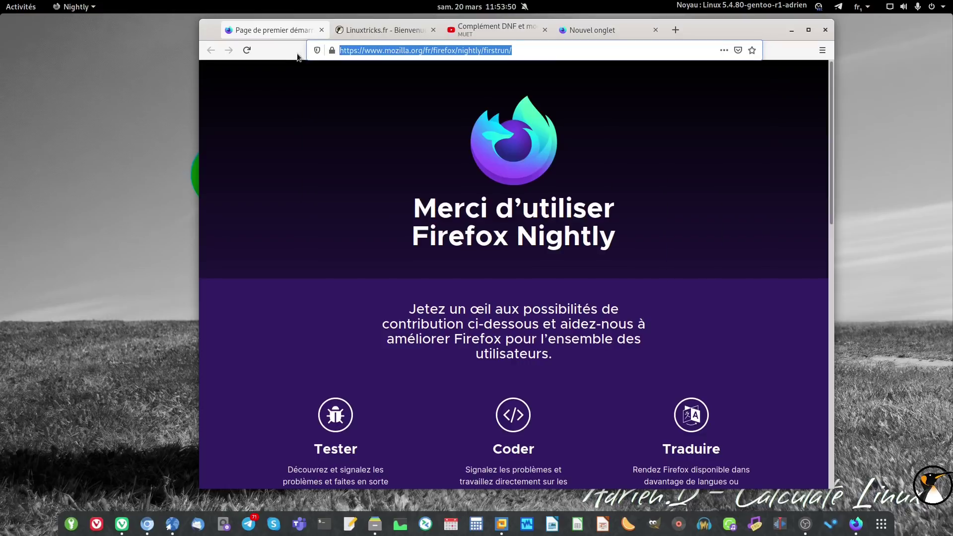
left_click(325, 101)
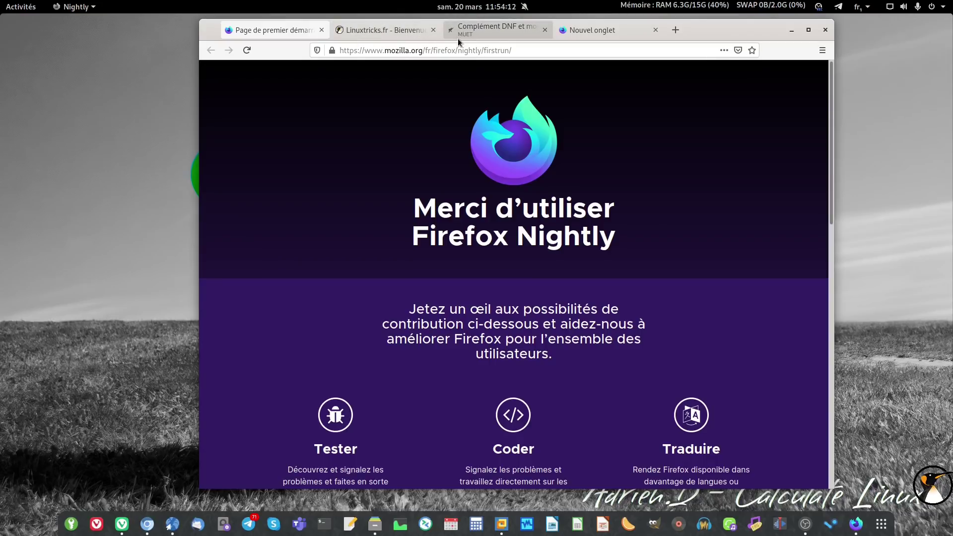
key("ctrl+l")
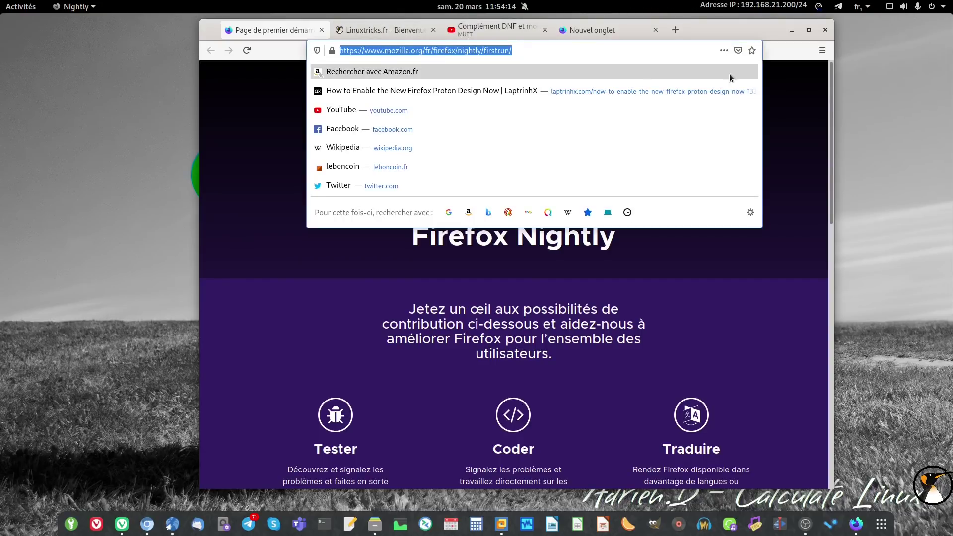
key("Escape")
Step: Load the LaptrinhX article "How to Enable the New Firefox Proton Design Now" in the new tab from its copied address
key("alt+Tab")
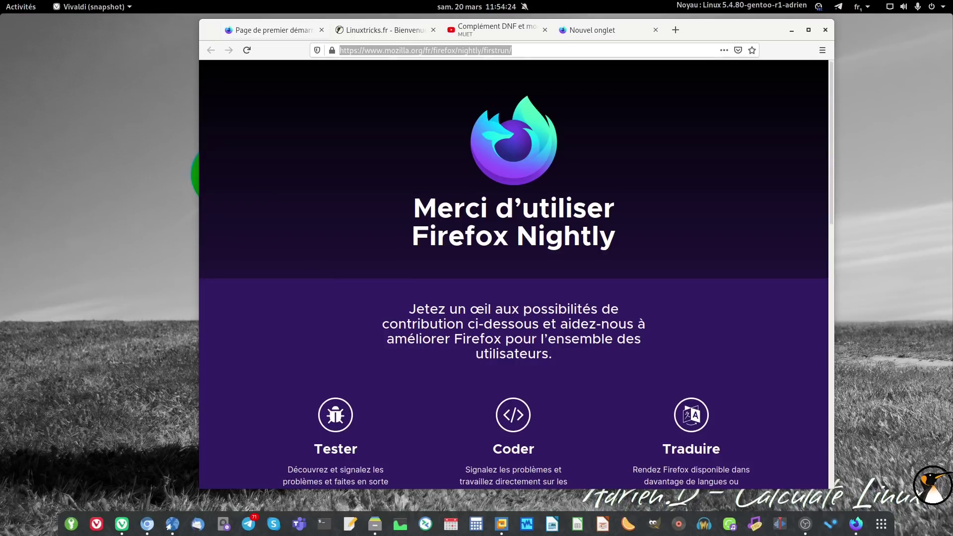
left_click(610, 31)
key("ctrl+v")
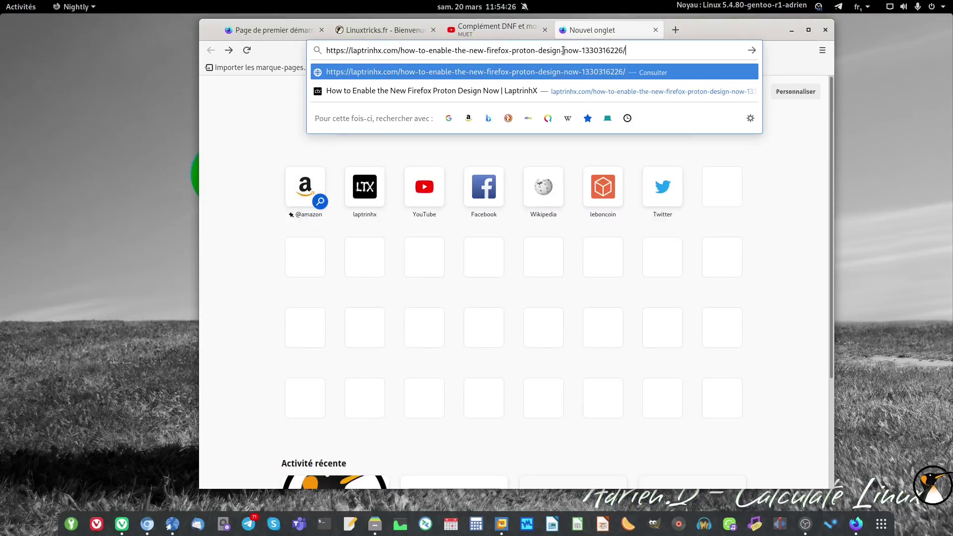
key("Return")
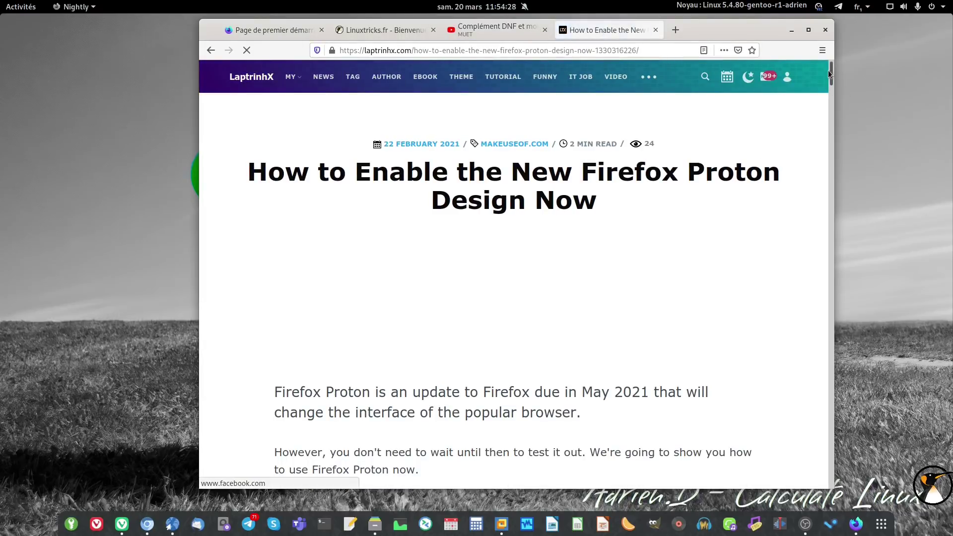
Step: Read the article's instructions for enabling Firefox Proton and its list of additional preferences
left_click_drag(830, 69, 819, 143)
scroll(471, 265, "down", 4)
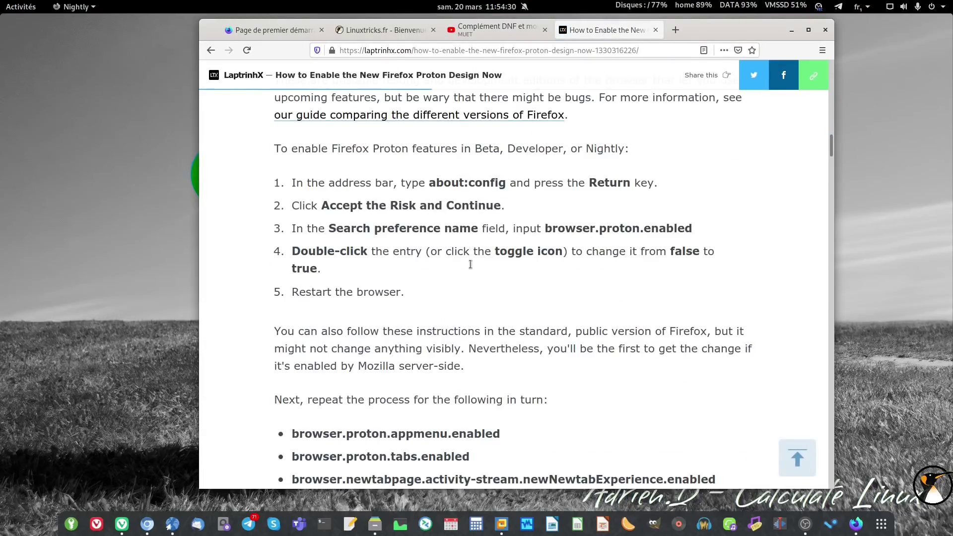
scroll(470, 258, "down", 3)
scroll(607, 215, "down", 2)
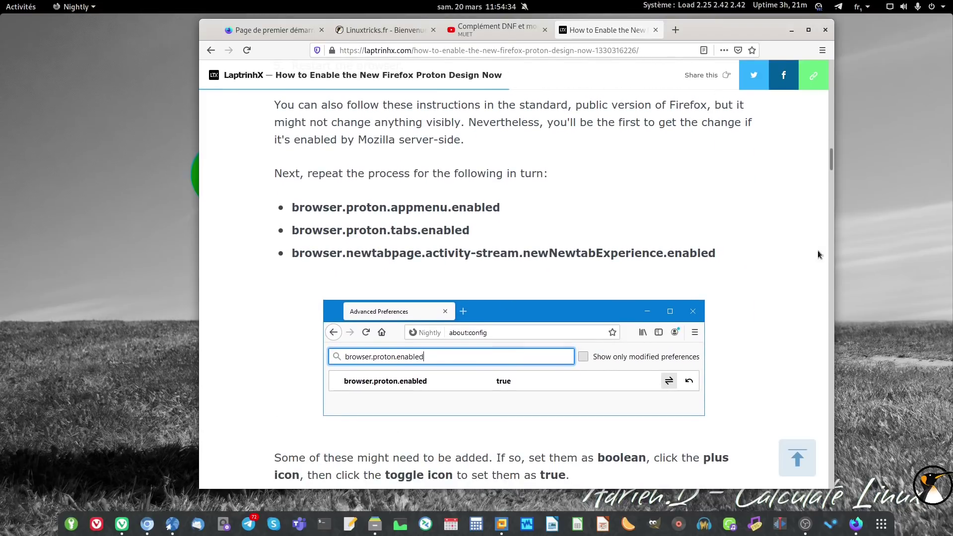
Step: Highlight the Firefox 89 version and the May 18, 2021 release date in the article, and return to the Nightly first-run page
scroll(546, 211, "up", 6)
scroll(546, 212, "up", 6)
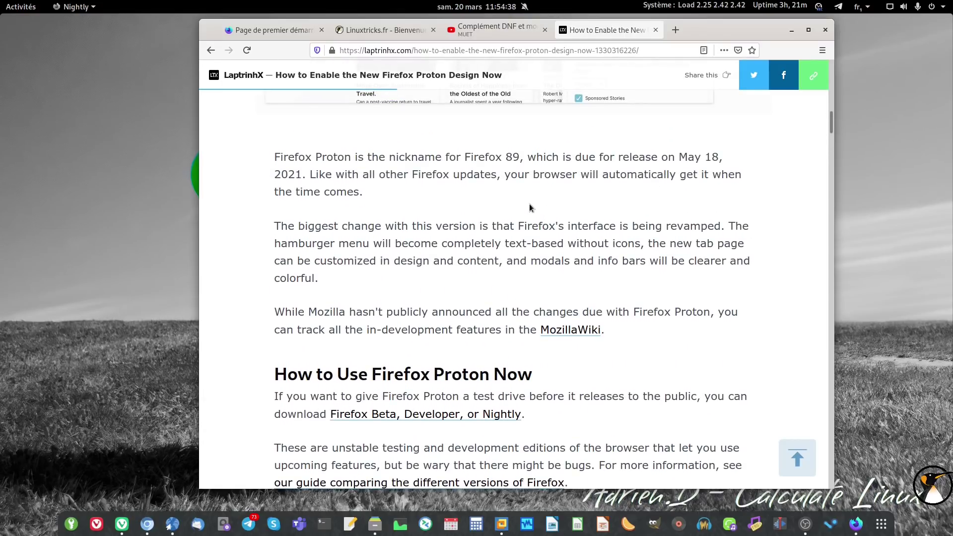
left_click_drag(464, 158, 527, 159)
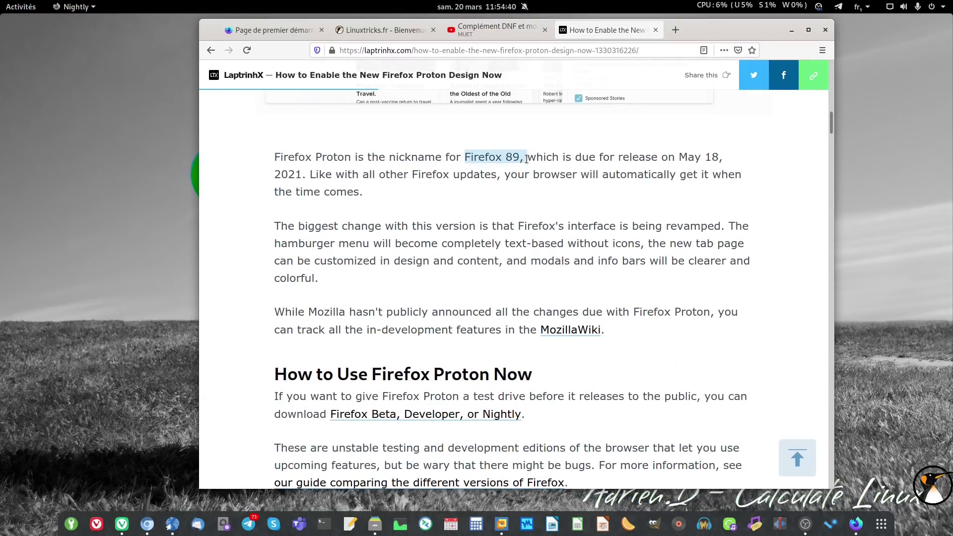
left_click_drag(679, 158, 297, 174)
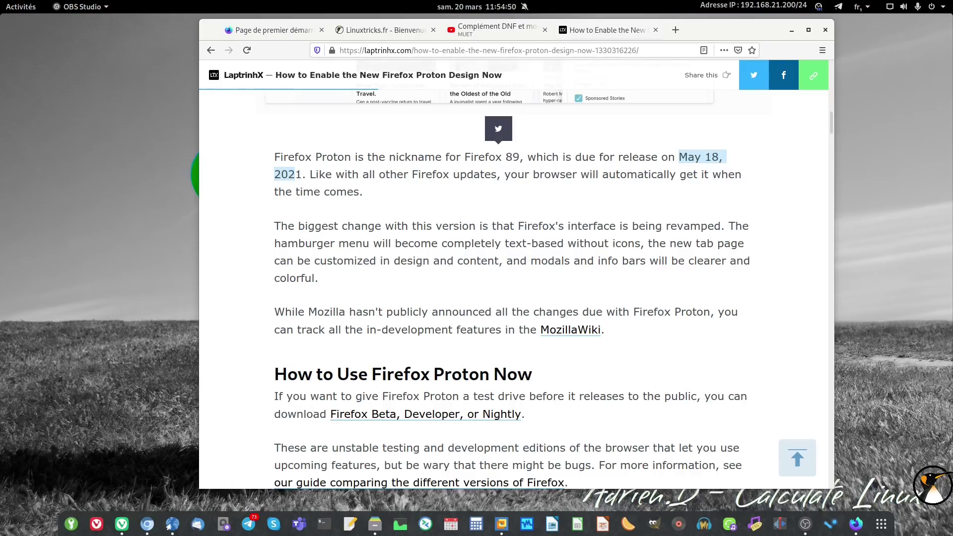
left_click(269, 30)
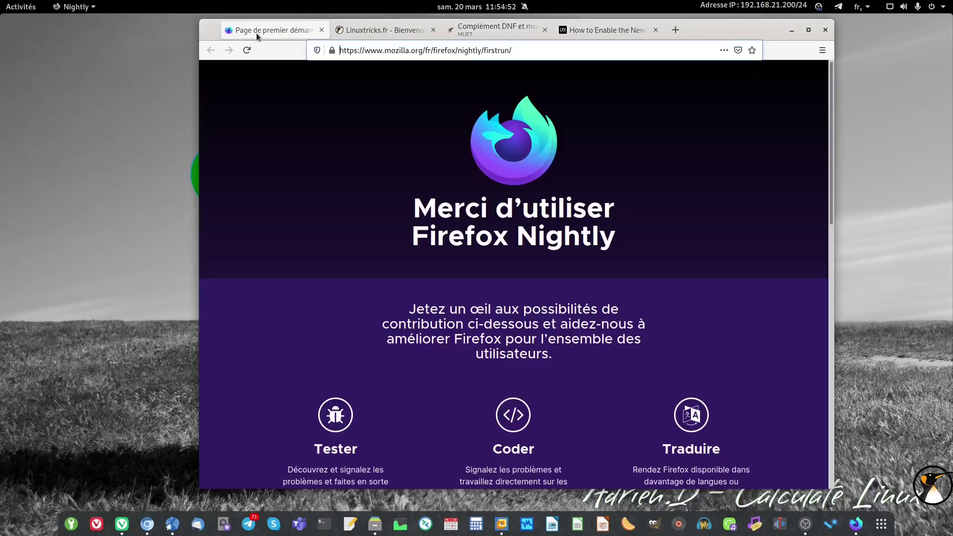